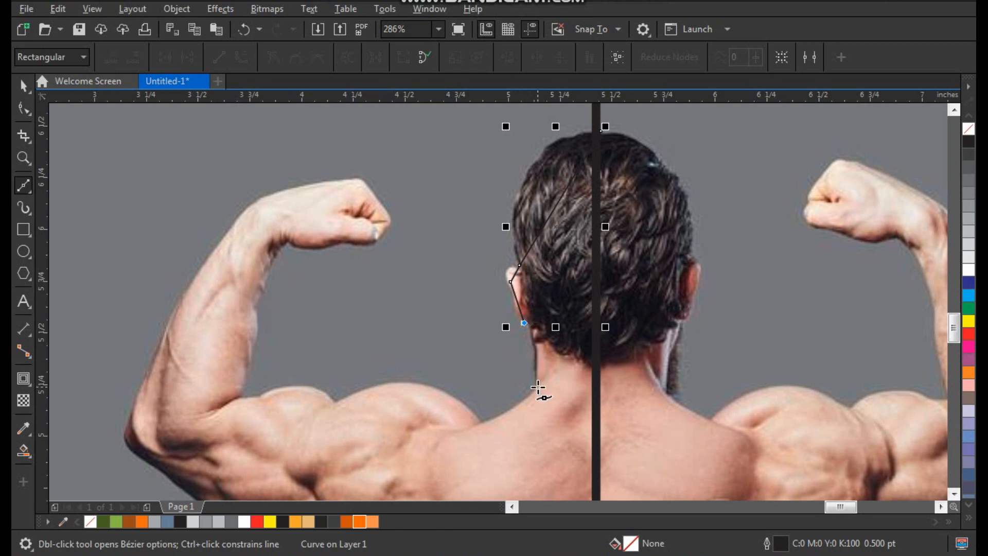
Continue the Bézier trace down the neck, along the left shoulder and upper arm, and up the inner forearm to the wrist.
left_click(481, 425)
left_click(335, 402)
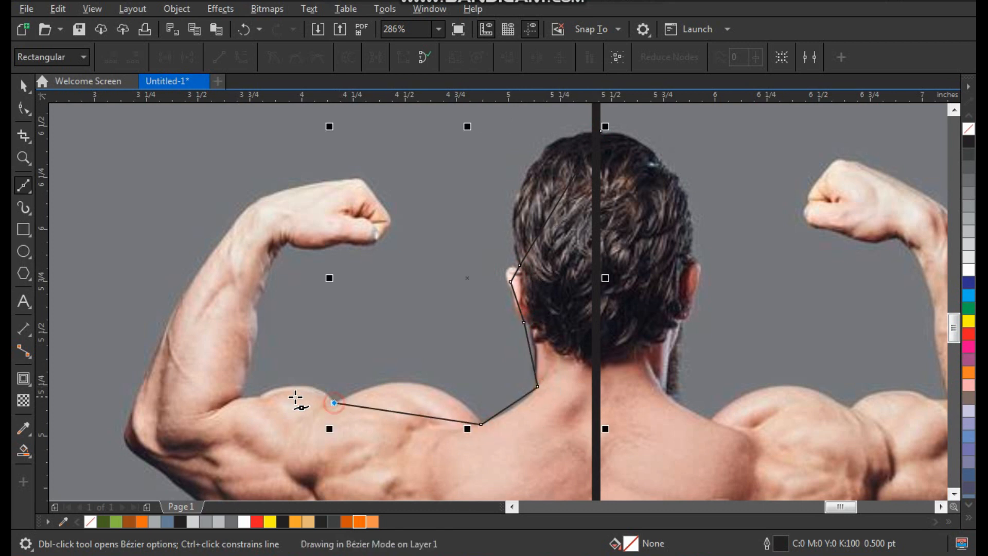
left_click(262, 397)
left_click(243, 393)
left_click(257, 303)
left_click(285, 243)
Extend the Bézier trace along the underside of the left fist, around the knuckles and back to the outer wrist.
left_click(346, 243)
left_click(378, 238)
left_click(385, 209)
left_click(366, 186)
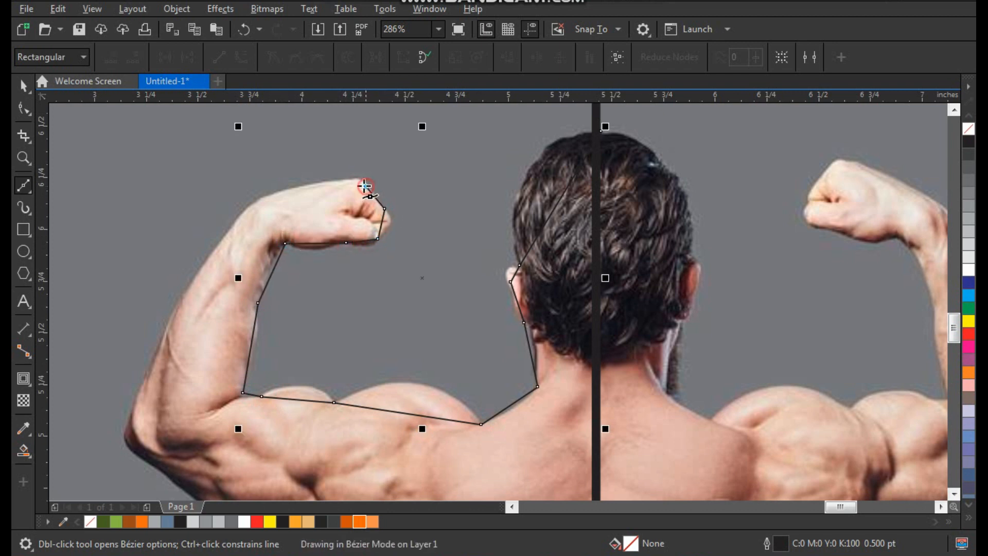
left_click(350, 179)
left_click(271, 194)
left_click(241, 216)
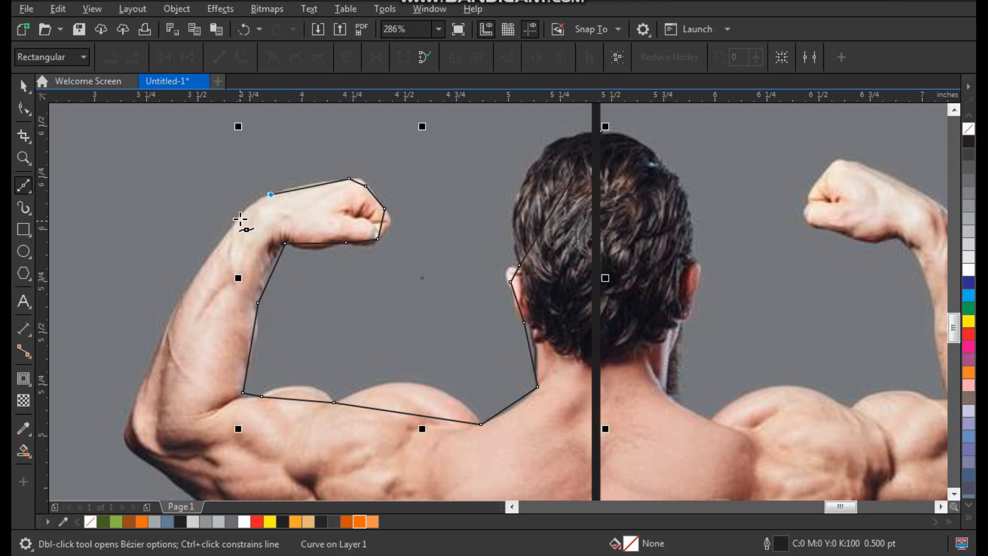
Extend the trace down the outer forearm, around the elbow and along the upper arm's underside to the armpit.
left_click(129, 410)
left_click(142, 457)
key("F3")
key("F2")
left_click_drag(193, 389, 400, 519)
left_click(314, 259)
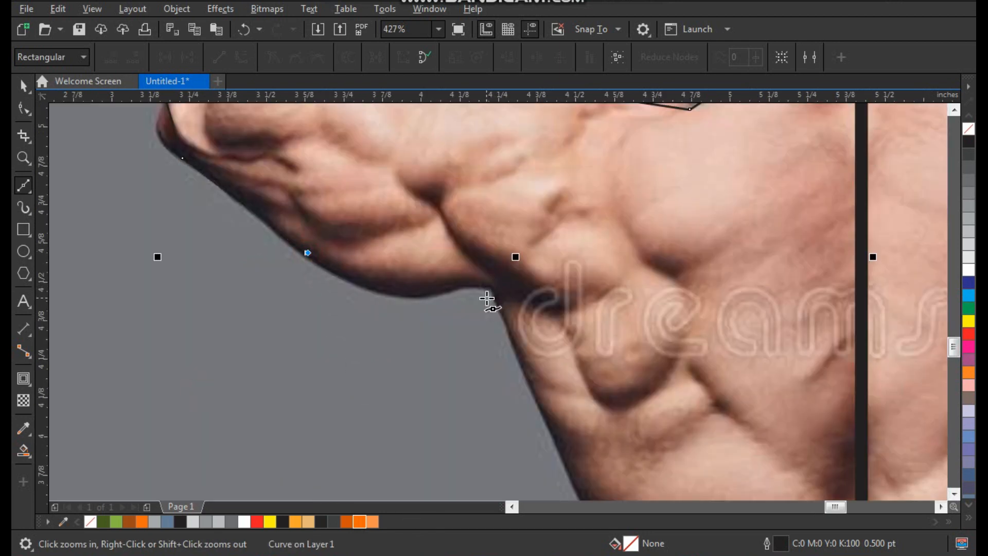
left_click(489, 292)
Trace the left side of the torso down to the waistband and along it just past the vertical centre line.
scroll(489, 292, "down", 5)
scroll(522, 409, "up", 5)
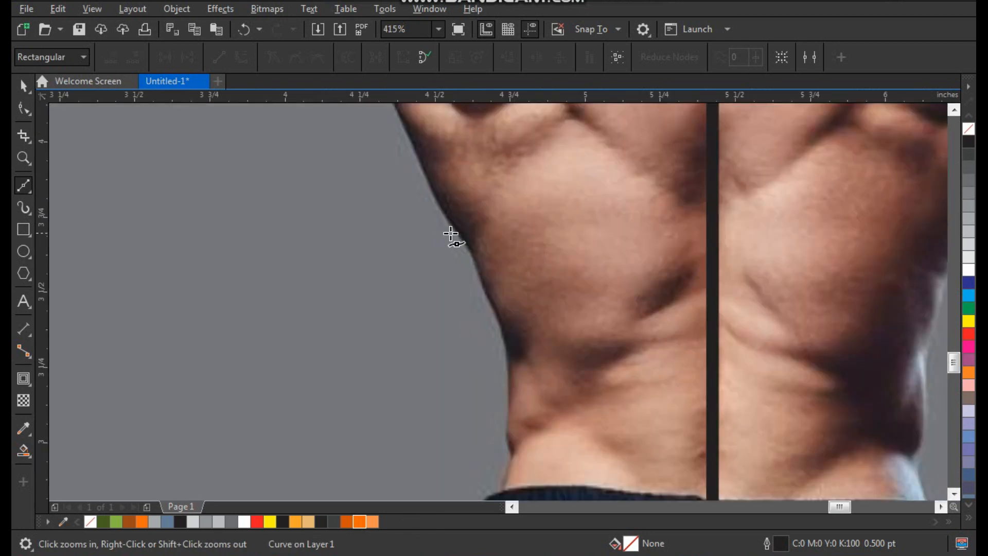
left_click(417, 154)
left_click(471, 253)
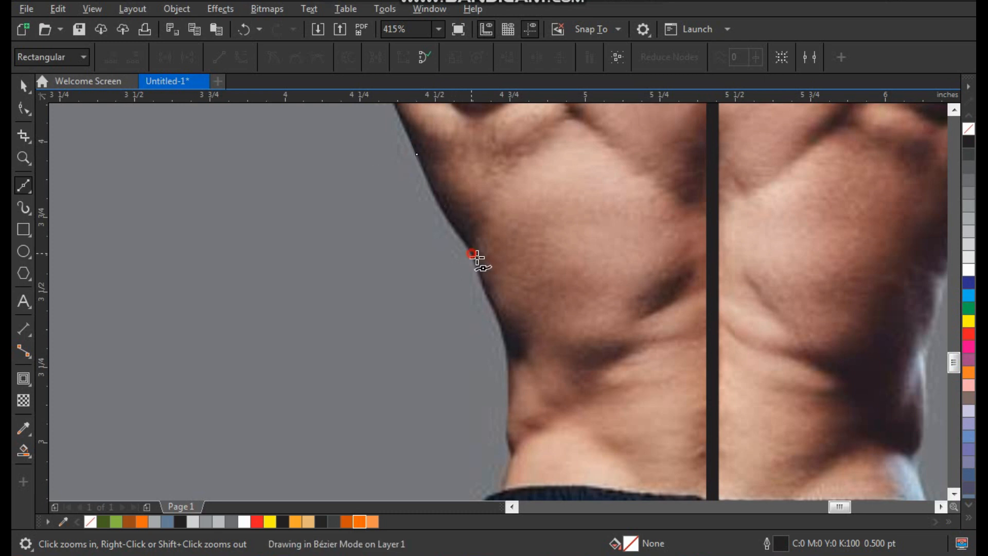
left_click(508, 374)
left_click(512, 451)
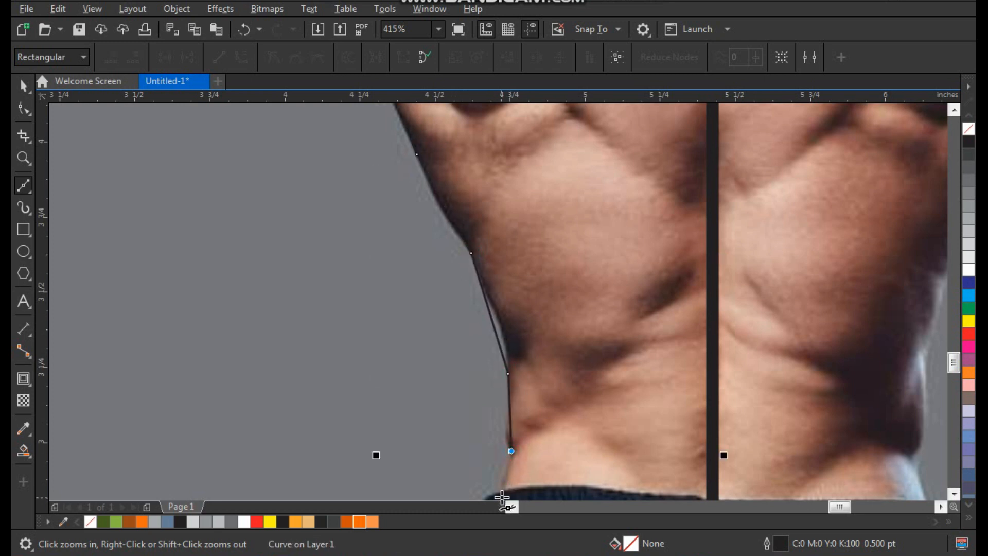
left_click(503, 492)
scroll(591, 331, "down", 5)
left_click_drag(547, 320, 728, 489)
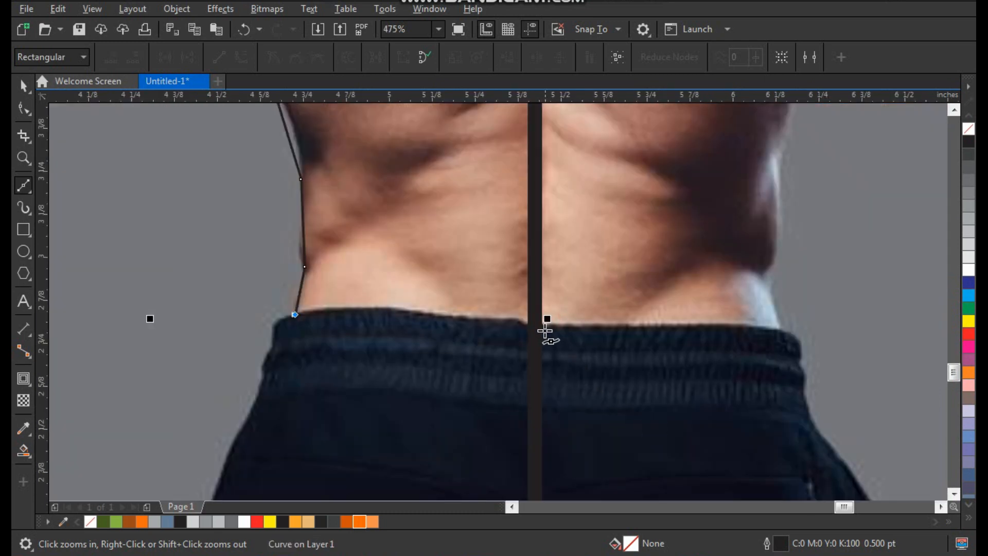
left_click(536, 322)
scroll(558, 319, "down", 5)
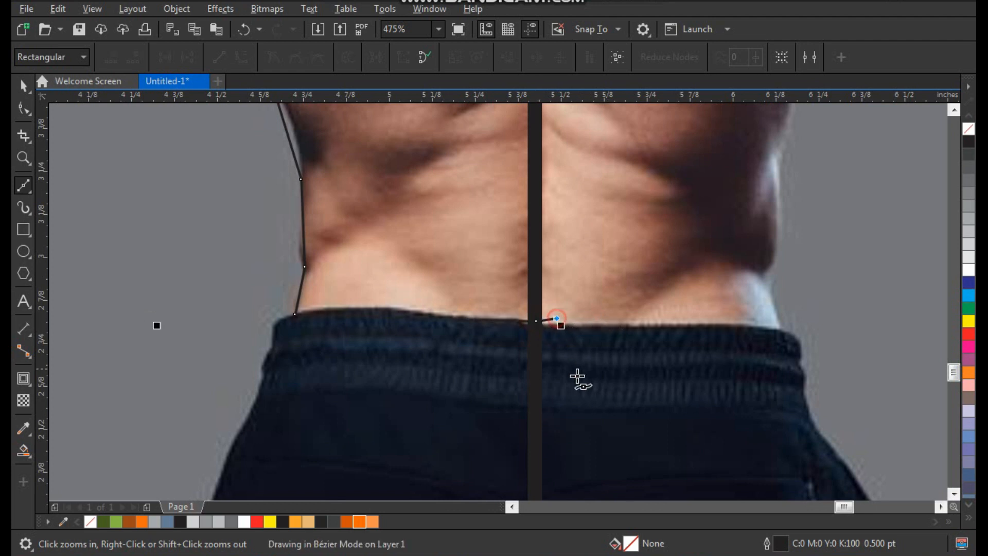
End the trace and give the selected curve a red outline with a width of 3 pt.
key("space")
scroll(504, 326, "down", 2)
left_click(561, 297)
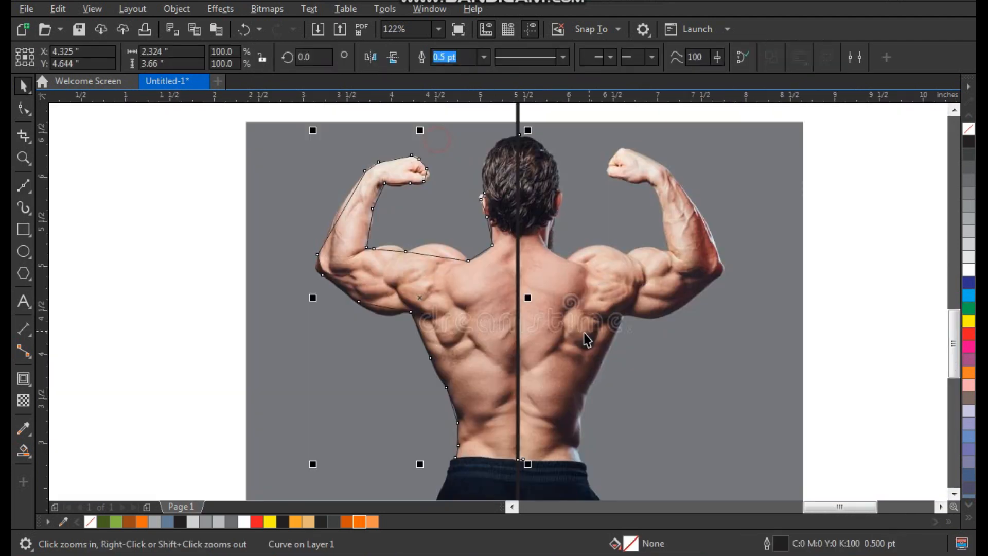
key("F12")
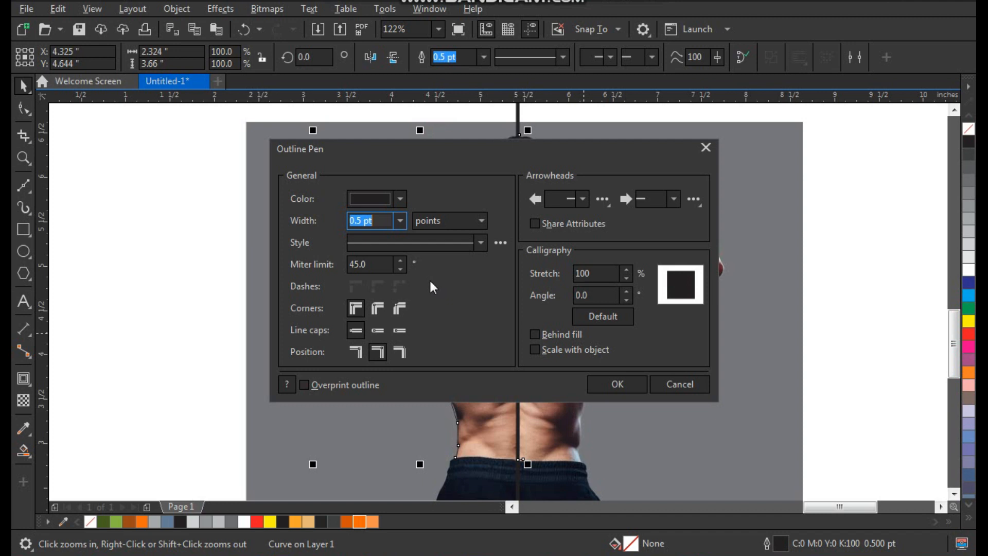
type("3")
key("Return")
right_click(967, 335)
Set the traced curve's outline width to 1.5 pt.
key("F3")
key("F2")
left_click_drag(449, 218, 694, 435)
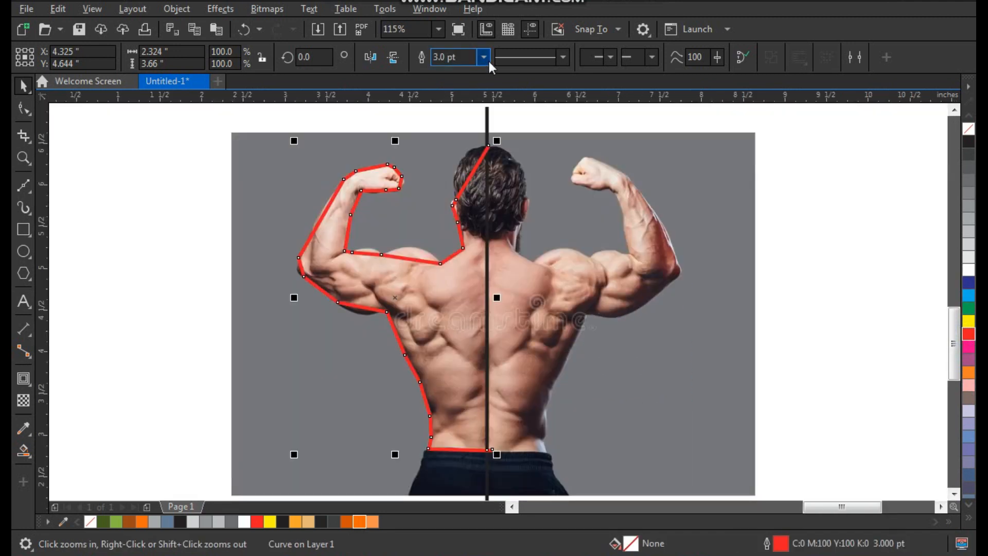
left_click(486, 59)
left_click(464, 129)
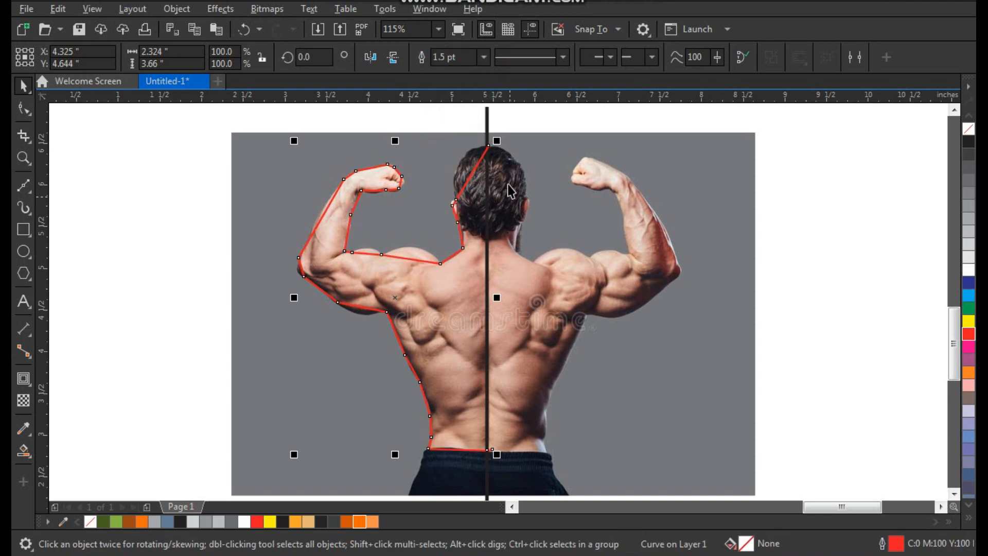
Select all nodes of the traced outline with the Shape tool and convert its straight segments to curves.
key("F10")
left_click_drag(530, 119, 300, 468)
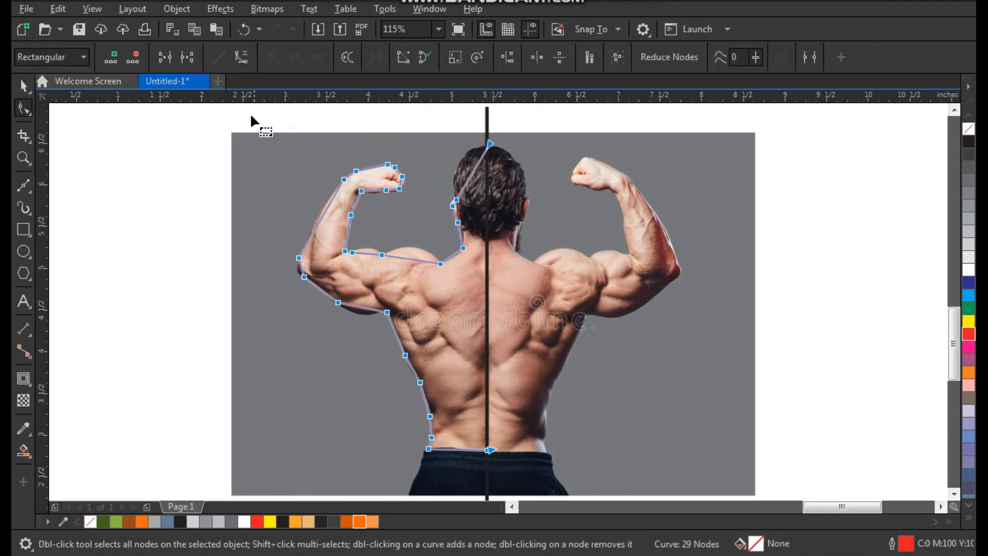
left_click(244, 55)
Bend the straight segment across the head outward to follow the edge of the hair.
key("F2")
left_click_drag(445, 145, 492, 209)
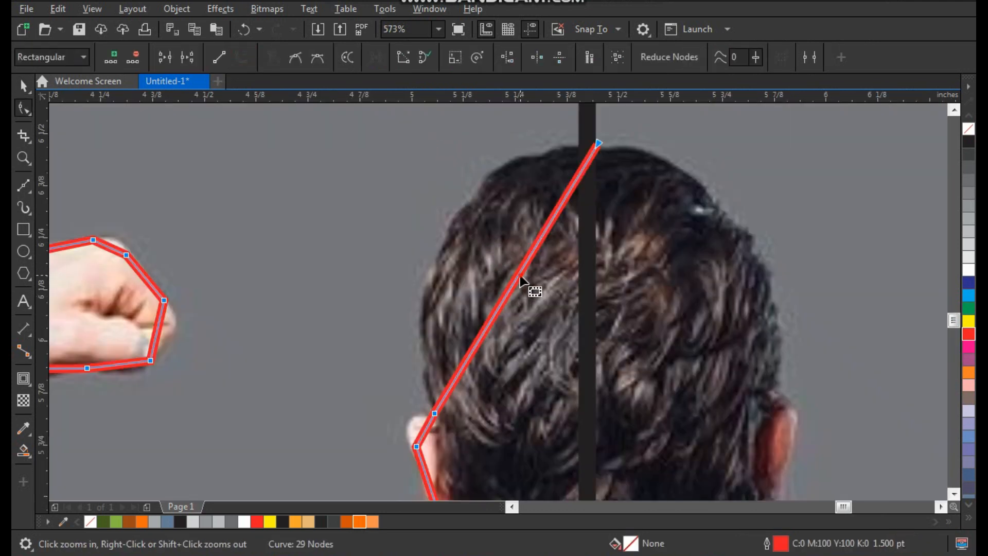
left_click_drag(520, 269, 461, 216)
Round the short segment at the top of the left ear to match the ear's contour.
scroll(476, 257, "down", 1)
key("F2")
left_click_drag(430, 322, 488, 390)
left_click_drag(451, 276, 413, 246)
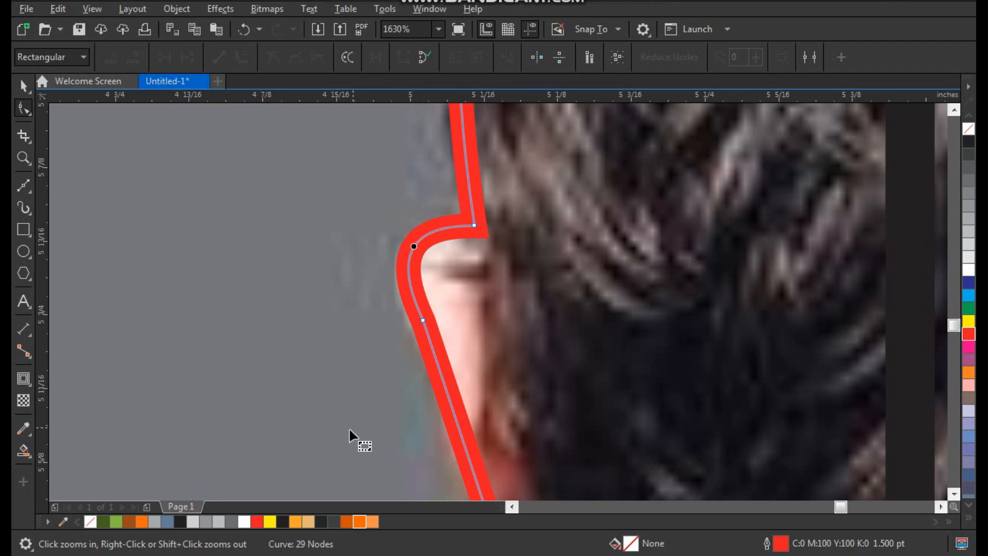
Bend the segment along the lower part of the left ear slightly outward with the Shape tool.
scroll(375, 332, "down", 1)
key("F2")
left_click_drag(373, 322, 476, 469)
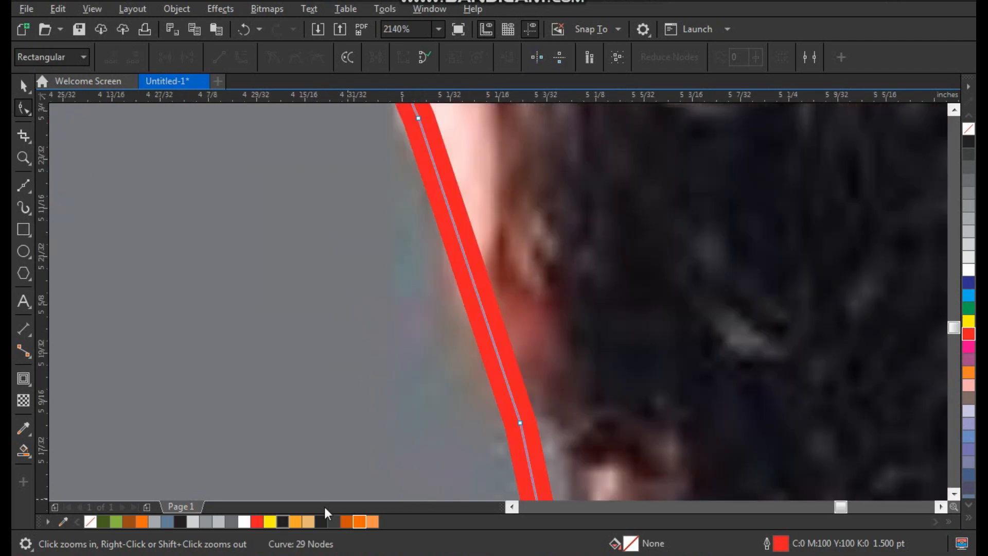
key("F7")
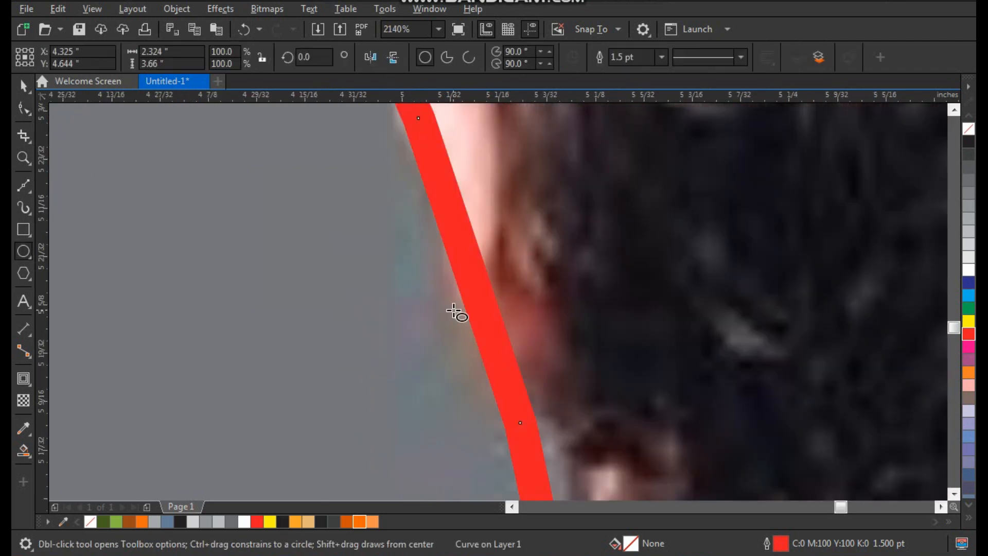
key("space")
scroll(404, 263, "down", 1)
key("F10")
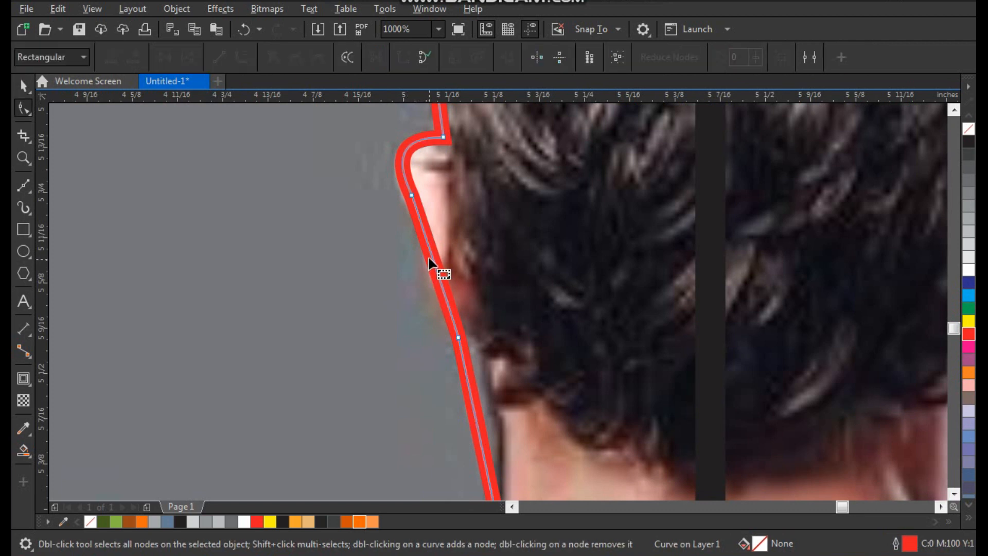
left_click_drag(432, 255, 428, 255)
Bend the segment below the ear toward the neck to follow the hairline and neck edge.
scroll(443, 352, "down", 1)
key("F2")
left_click_drag(406, 296, 517, 451)
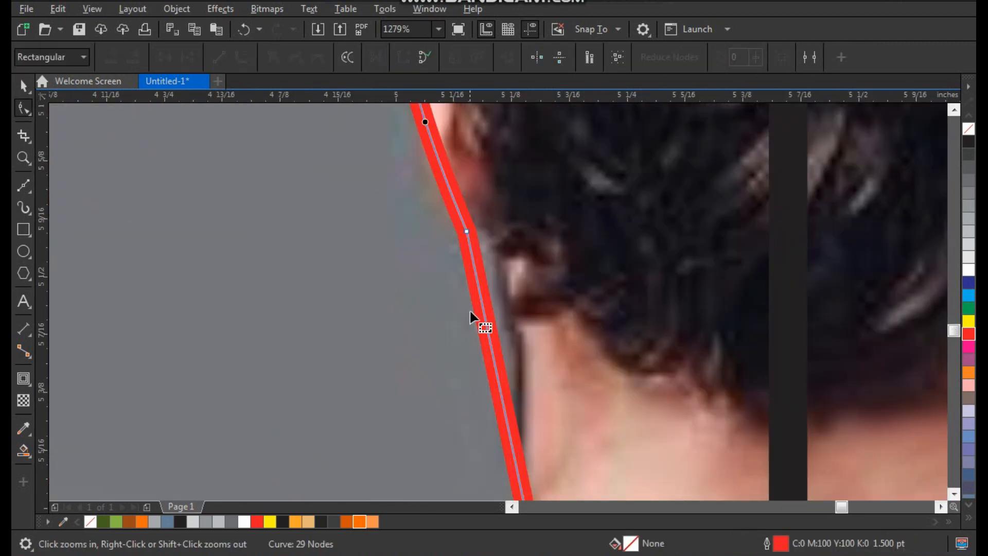
left_click_drag(480, 305, 509, 286)
Arch the two segments over the left shoulder and upper arm to follow the muscle bulges.
scroll(494, 329, "down", 2)
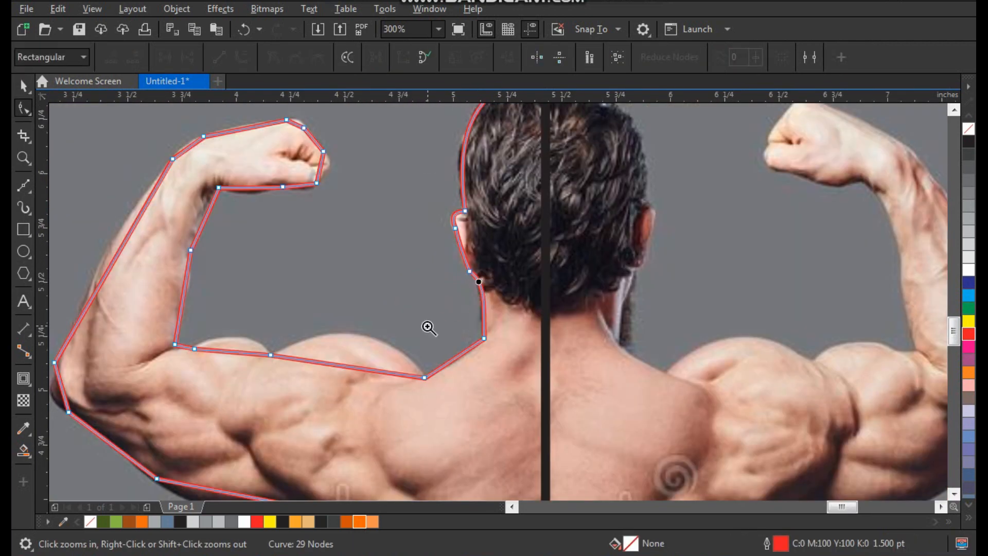
left_click_drag(417, 437, 417, 437)
left_click_drag(469, 321, 430, 257)
left_click_drag(163, 282, 178, 248)
Curve the inner forearm segment just below the wrist inward to follow the arm's edge.
scroll(226, 284, "down", 2)
key("F2")
left_click_drag(248, 151, 167, 264)
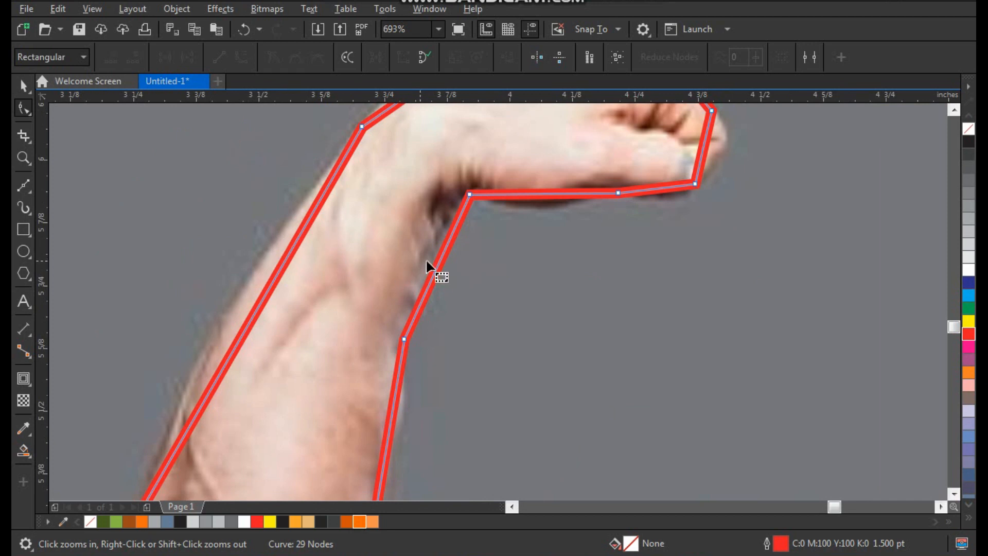
left_click_drag(444, 249, 427, 243)
Round the segment at the front of the left fist around the fingers.
scroll(428, 244, "down", 2)
key("F2")
left_click_drag(506, 165, 591, 259)
left_click_drag(496, 246, 532, 236)
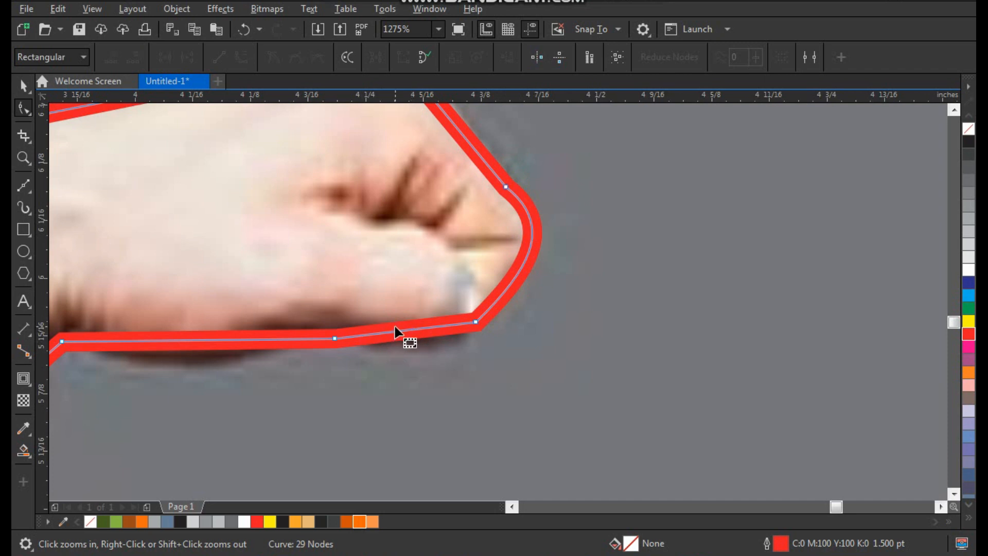
Shape the two segments under the left fist, adjusting a node handle to follow the thumb and palm edge.
mouse_move(403, 337)
left_mouse_down()
mouse_move(391, 349)
mouse_move(404, 345)
left_mouse_up()
left_click_drag(305, 337, 310, 330)
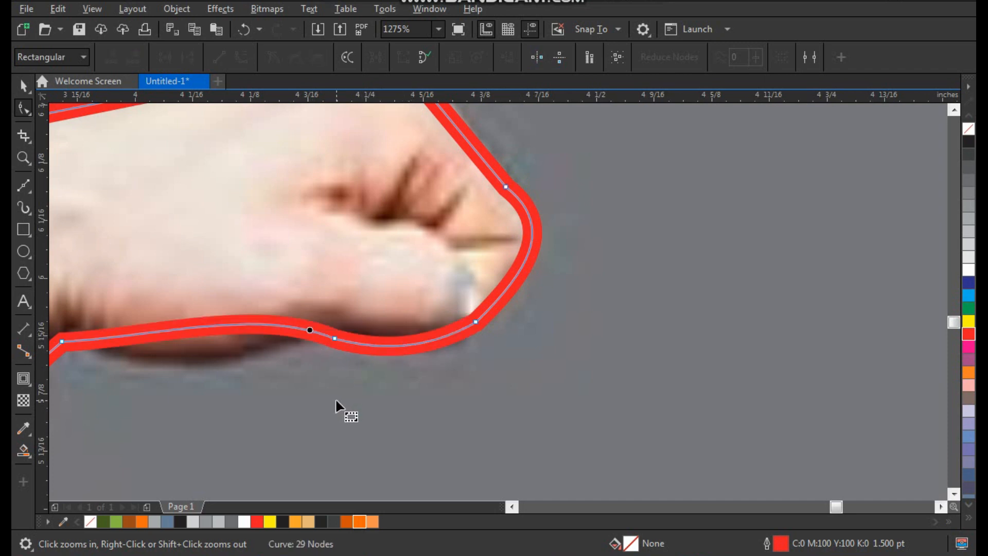
left_click(333, 336)
left_click_drag(152, 334, 218, 397)
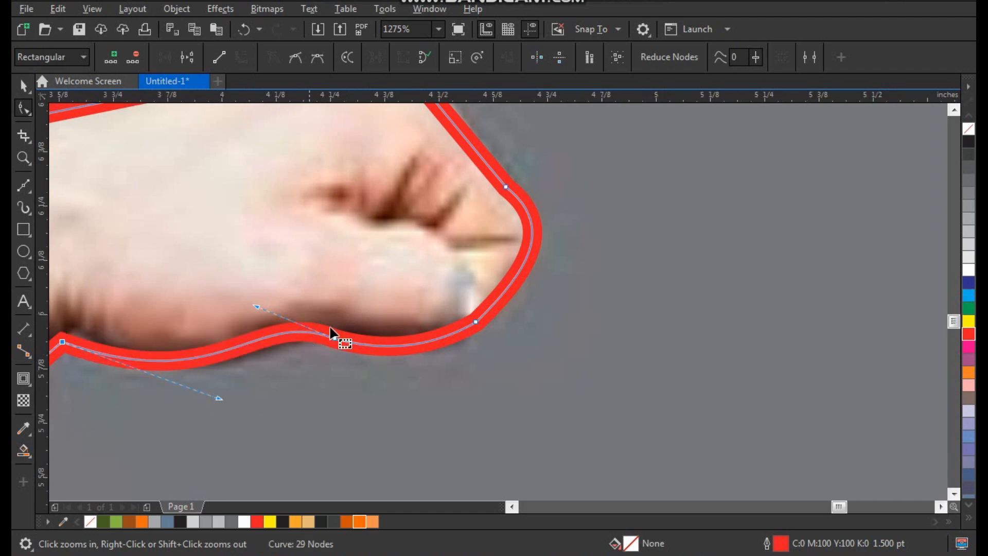
Round the short segment over the top knuckle of the left fist.
scroll(307, 343, "down", 1)
key("F2")
left_click_drag(239, 181, 428, 266)
left_click_drag(540, 235, 555, 214)
Bend the long segment along the back of the left hand slightly upward to match its edge.
scroll(394, 265, "down", 1)
key("F2")
left_click_drag(404, 206, 172, 379)
left_click_drag(493, 252, 492, 240)
Curve the segment over the outer bend of the left wrist to match its contour.
scroll(305, 282, "down", 2)
key("F2")
left_click_drag(219, 274, 333, 361)
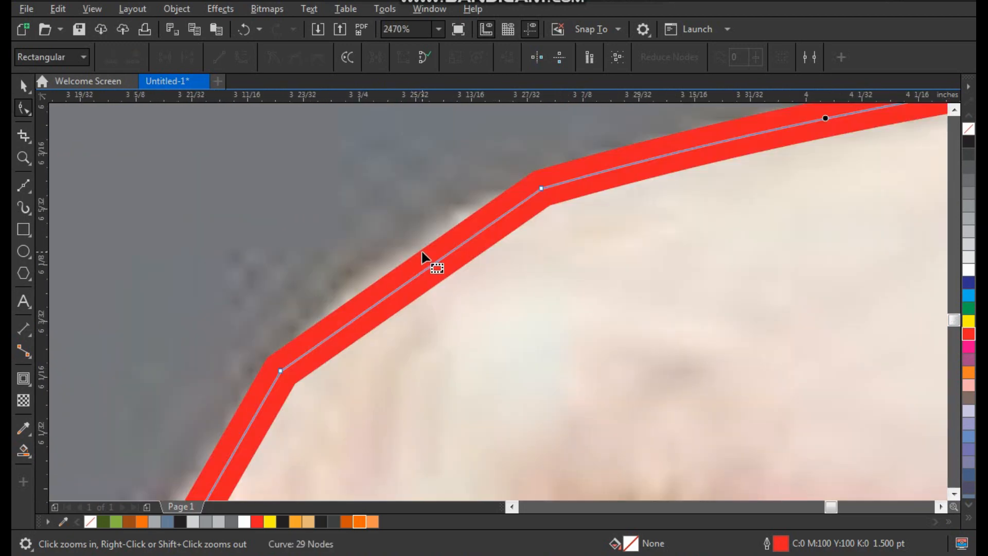
left_click_drag(425, 269, 412, 269)
Bend the long outer forearm segment outward to follow the arm between wrist and elbow.
scroll(324, 273, "down", 2)
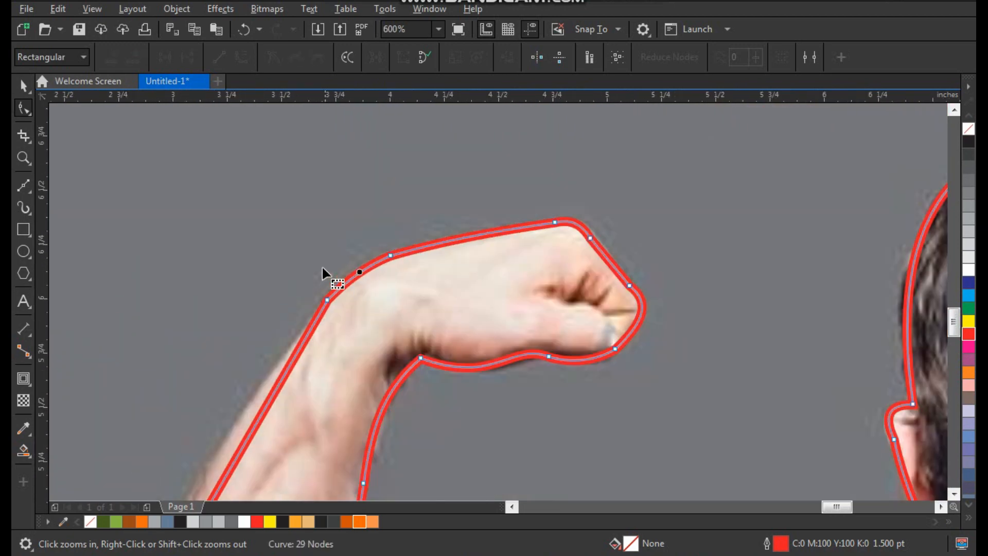
key("F2")
left_click_drag(281, 282, 345, 361)
scroll(433, 260, "down", 1)
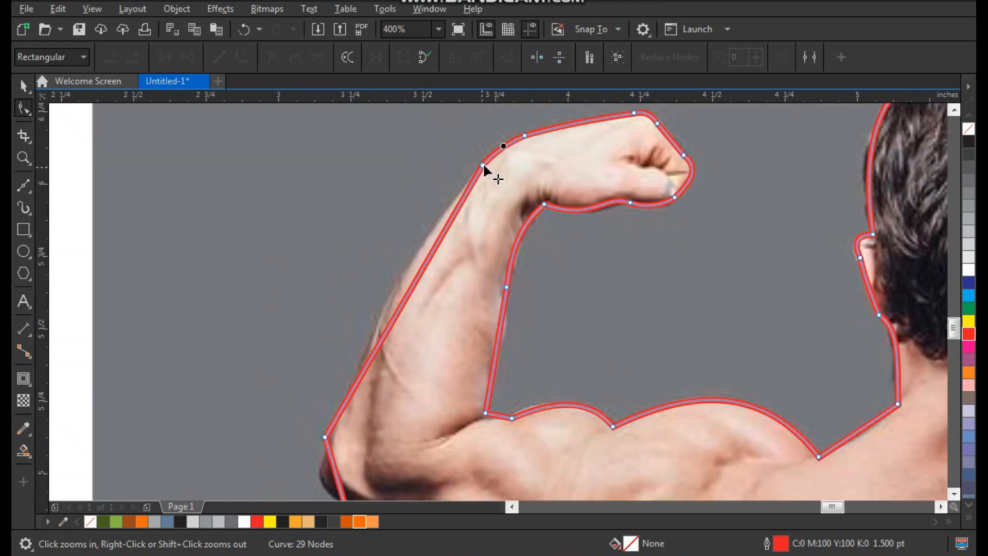
left_click_drag(430, 252, 396, 270)
Round the short segment around the tip of the left elbow.
scroll(335, 303, "down", 1)
key("F2")
left_click_drag(304, 358, 382, 435)
left_click_drag(454, 248, 425, 289)
Curve the segment under the left upper arm, adjusting the armpit node and both handles to fit the muscle.
scroll(424, 291, "down", 2)
left_click_drag(643, 442, 643, 442)
left_click_drag(610, 326, 603, 351)
left_click_drag(721, 339, 717, 334)
left_click_drag(619, 366, 621, 353)
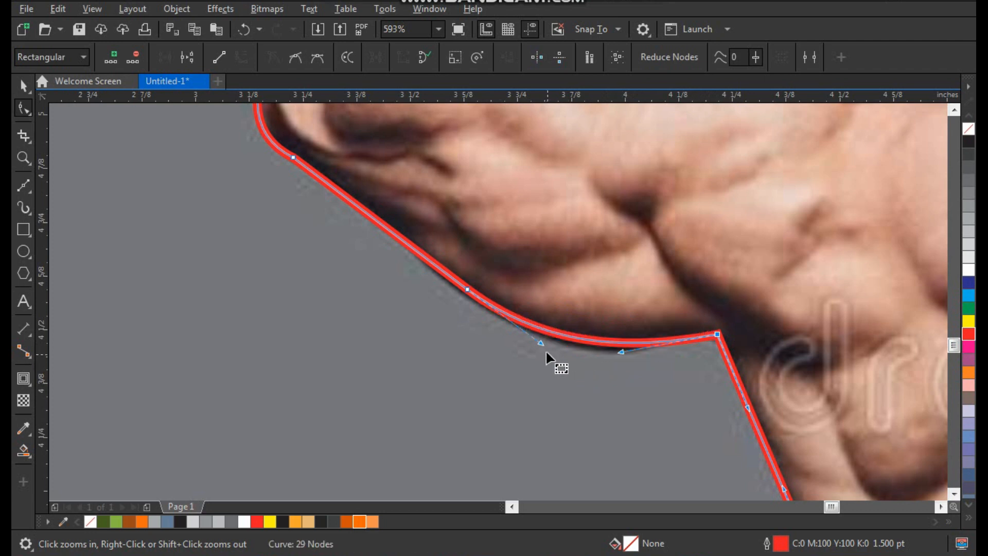
left_click_drag(541, 342, 557, 363)
Bend the outline segment on the left side of the back below the armpit to fit the body edge.
scroll(447, 282, "down", 2)
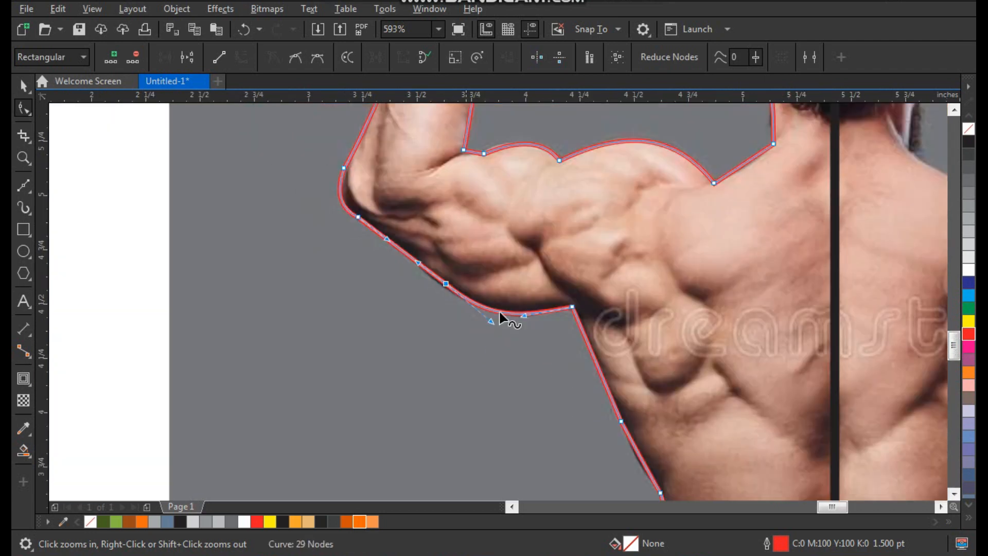
left_click_drag(538, 309, 695, 532)
scroll(506, 275, "down", 1)
left_click_drag(474, 260, 590, 394)
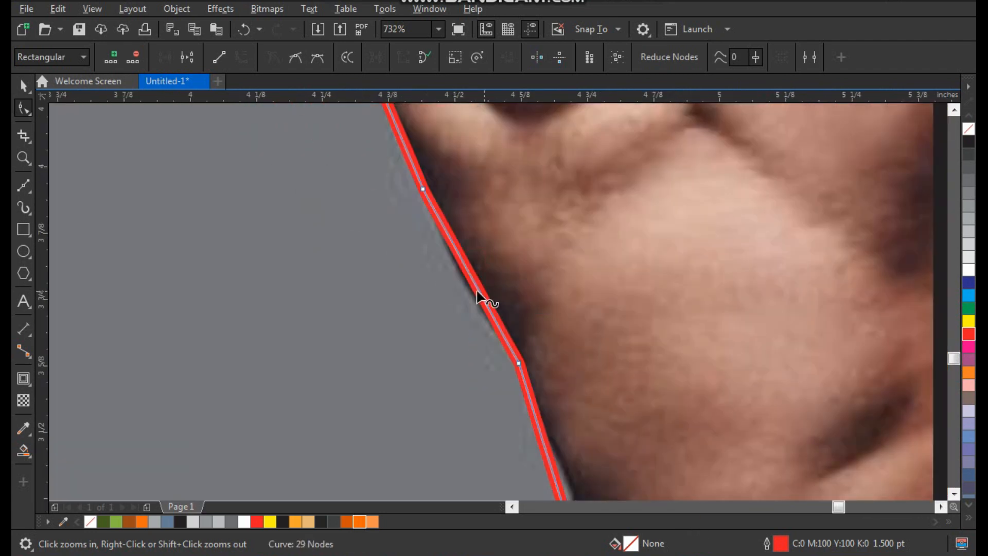
left_click_drag(470, 275, 567, 465)
Adjust both handles of the segment above the waist so it curves along the torso's left side.
scroll(486, 295, "down", 1)
key("F2")
left_click(575, 454)
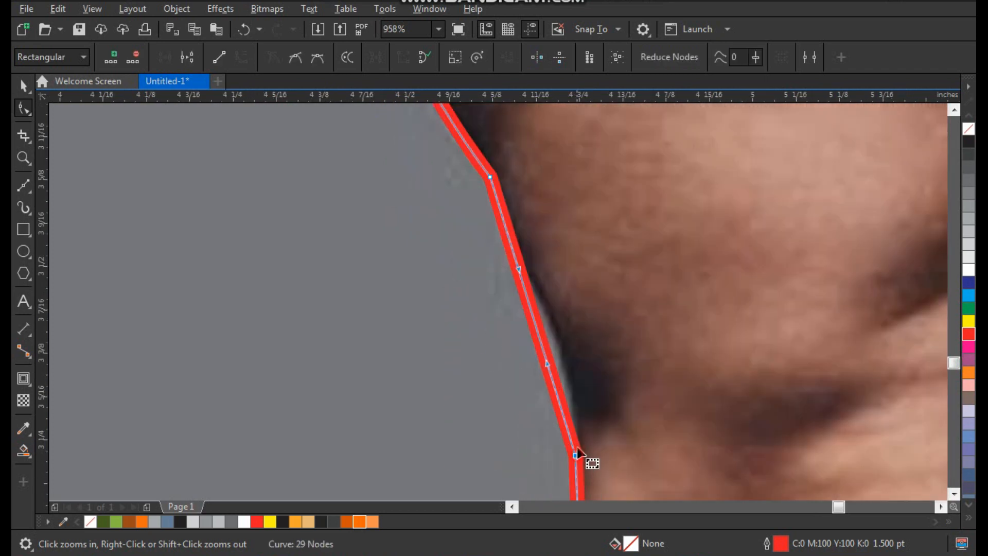
left_click_drag(546, 364, 582, 343)
left_click_drag(519, 270, 521, 249)
Bend the waist segment above the waistband slightly outward and finish editing the nodes.
scroll(480, 303, "down", 2)
key("F2")
left_click_drag(446, 304, 582, 439)
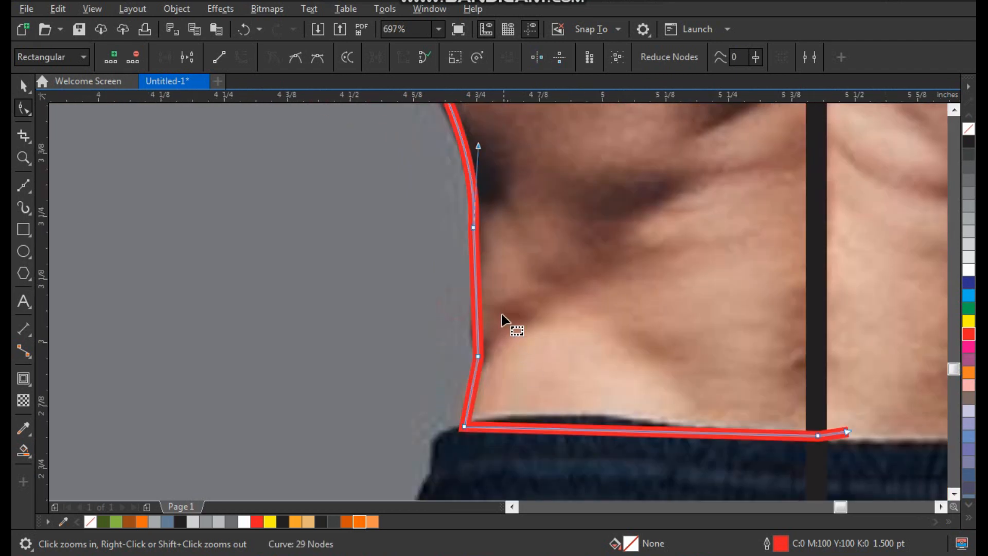
left_click(476, 296)
left_click_drag(476, 293, 473, 294)
scroll(492, 360, "down", 1)
key("space")
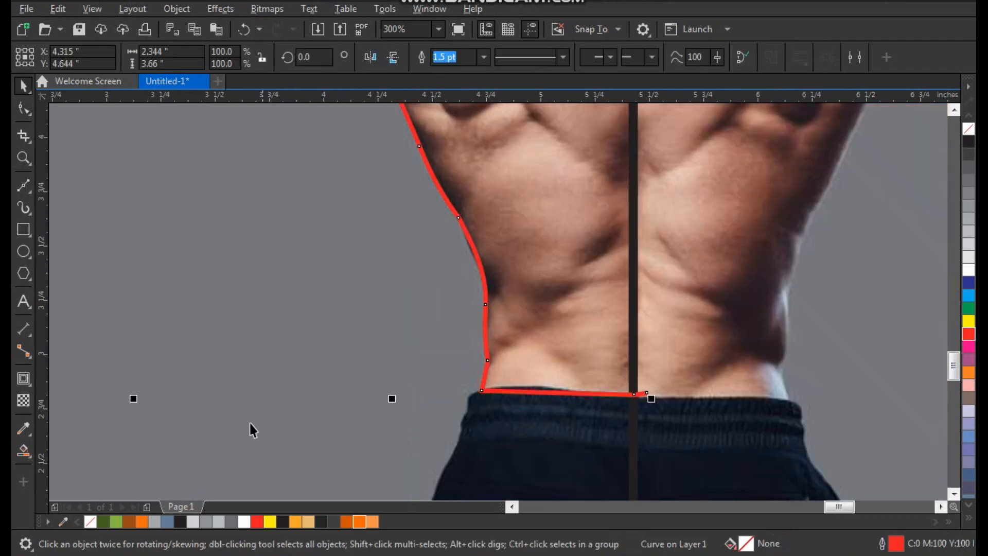
key("F3")
key("F2")
left_click_drag(457, 249, 757, 479)
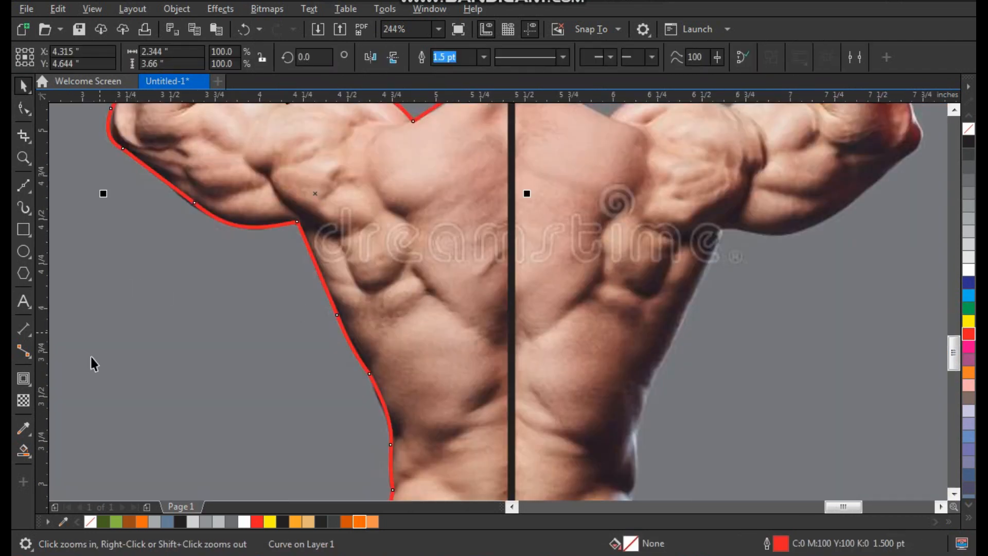
Smart-fill the enclosed left half of the figure with blue and a 0.5 pt outline.
key("F3")
left_click_drag(220, 147, 557, 432)
left_click(24, 450)
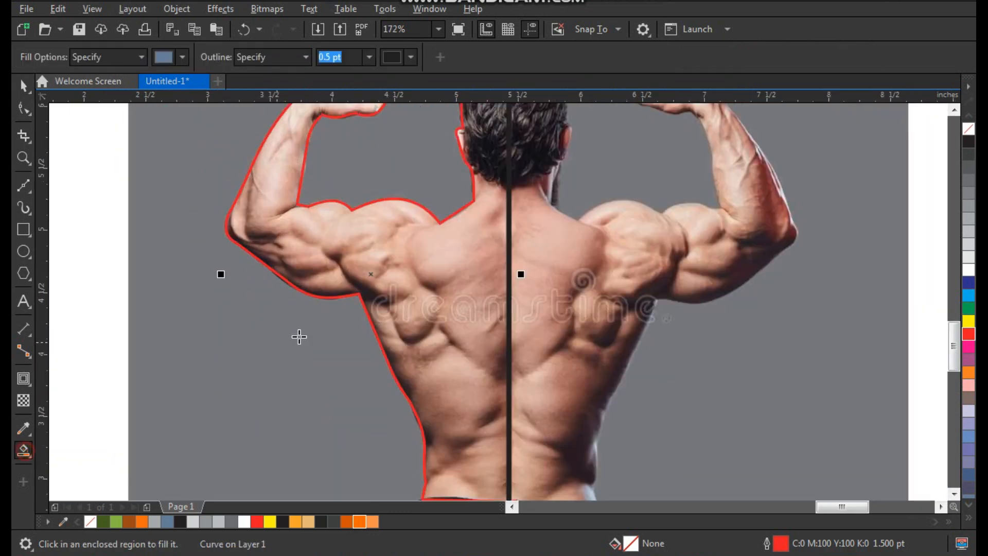
left_click(413, 280)
Move the blue silhouette off the photo and place it on the blank page area, with the photo to its right.
key("F3")
key("space")
left_click_drag(402, 300, 128, 297)
left_click(360, 260)
left_click_drag(249, 152, 659, 495)
left_click_drag(389, 322, 573, 322)
left_click_drag(216, 297, 320, 296)
Draw a straight Bézier line across the silhouette's wrist, overshooting both edges.
key("z")
left_click_drag(201, 181, 412, 391)
left_click_drag(343, 133, 431, 256)
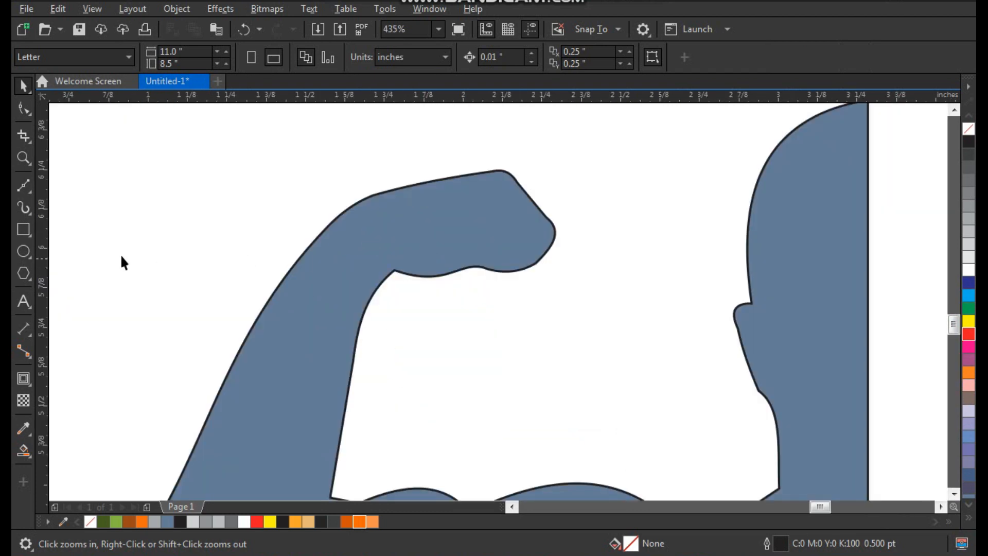
left_click(28, 188)
left_click(454, 154)
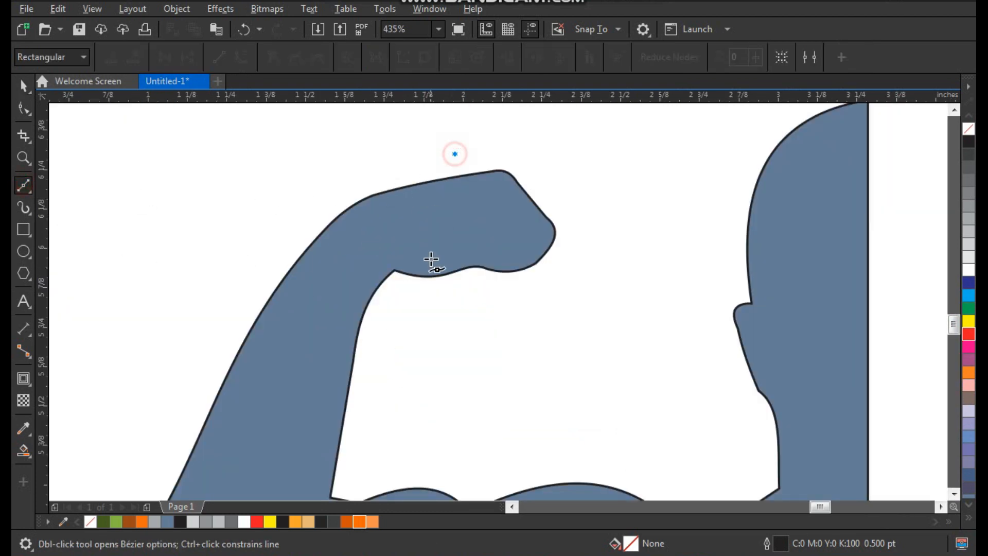
left_click(425, 300)
Divide the upper forearm below the wrist with three slanted lines in a zigzag pattern.
left_click(393, 283)
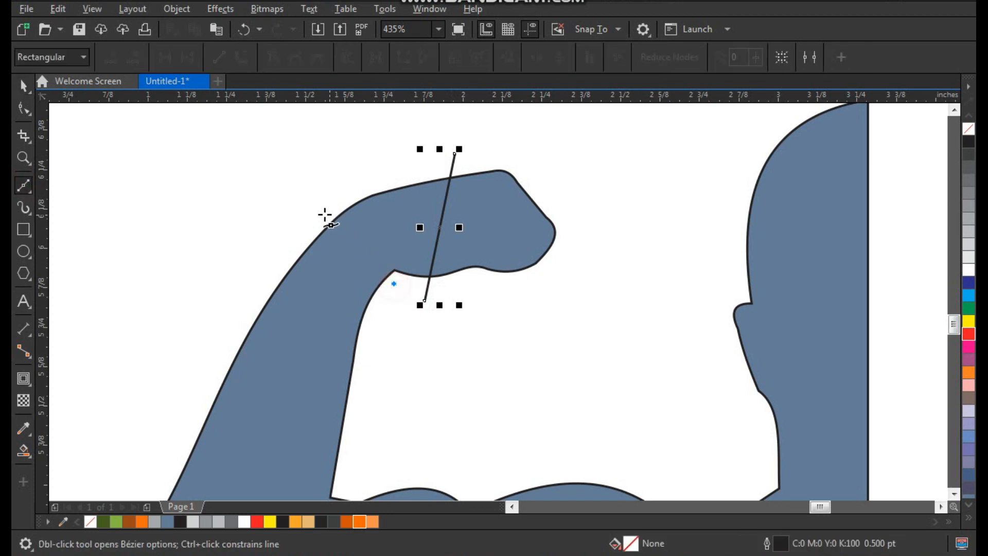
left_click(315, 207)
left_click(367, 252)
left_click(242, 323)
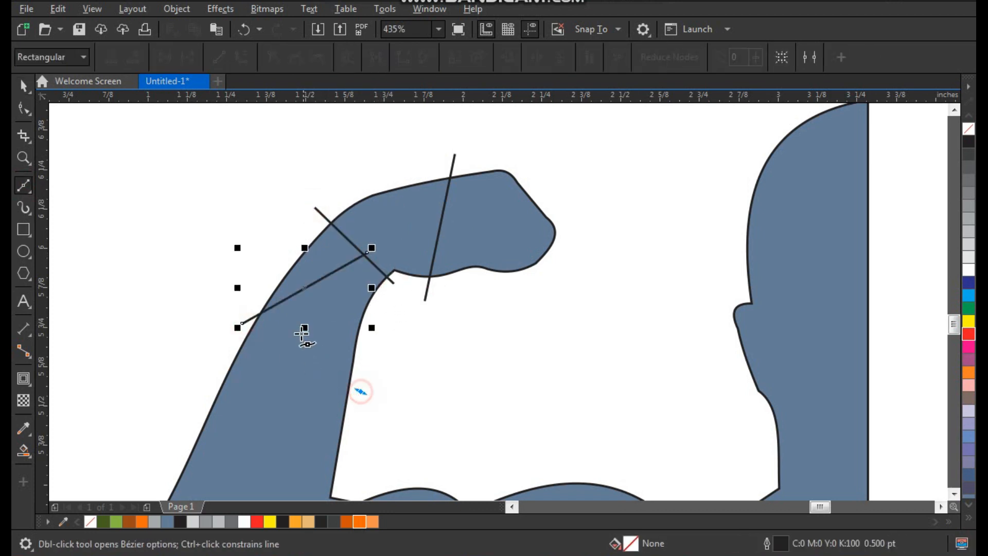
left_click(282, 301)
Draw two crossing slanted lines over the lower forearm, extending past its edges above the elbow.
key("F3")
key("F2")
left_click_drag(251, 304, 443, 522)
key("space")
key("space")
left_click(470, 194)
left_click(351, 265)
key("space")
key("space")
left_click(483, 302)
left_click(373, 224)
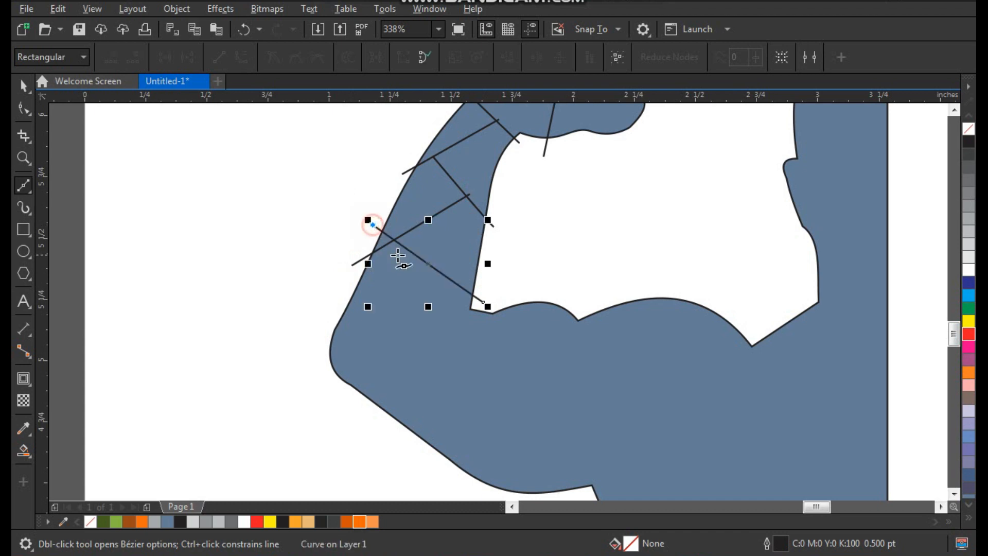
Draw a diagonal dividing line across the elbow, from the inner crook to beyond the lower outer edge.
scroll(392, 257, "down", 2)
key("F2")
left_click_drag(349, 211, 514, 398)
key("space")
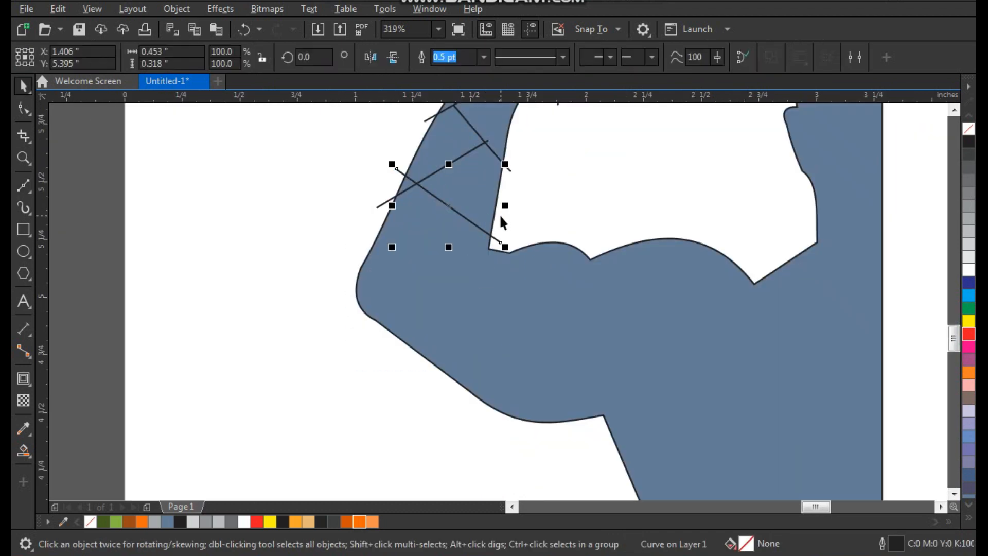
key("space")
left_click(501, 217)
left_click(370, 343)
key("space")
Divide the upper arm with three alternating slanted lines between the elbow and the armpit.
key("space")
left_click(513, 430)
left_click(445, 258)
key("space")
key("space")
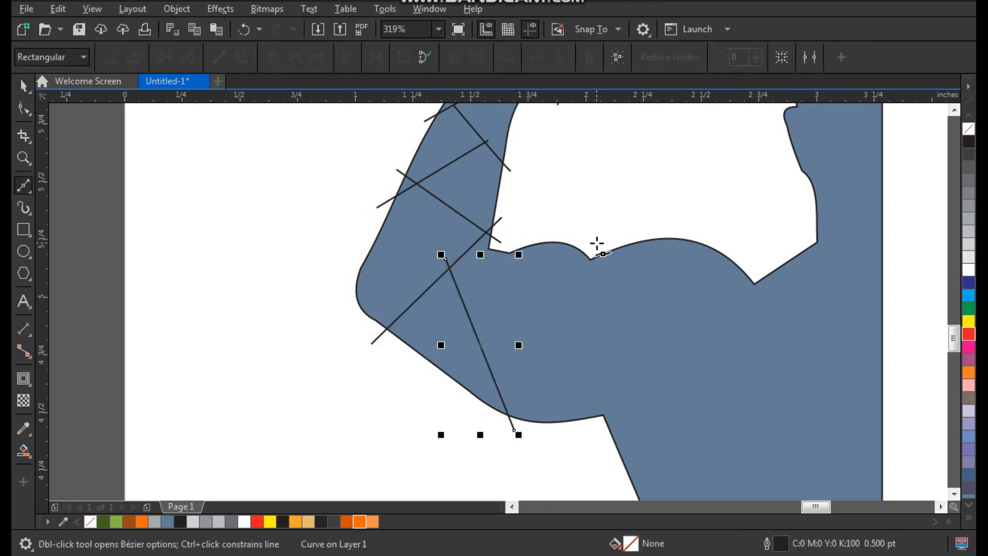
left_click(596, 243)
left_click(484, 355)
key("space")
key("space")
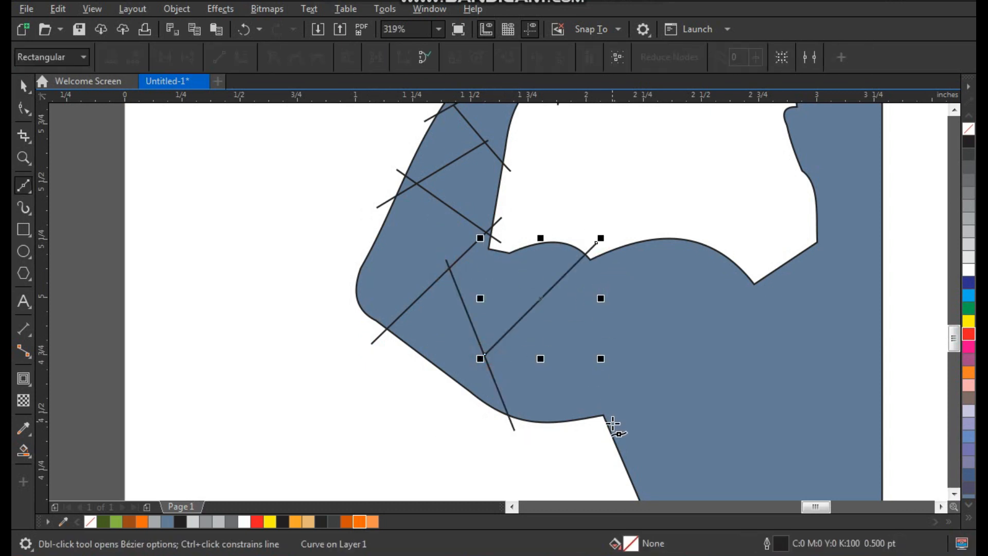
left_click(603, 437)
left_click(544, 274)
key("space")
Draw a line from the armpit to the notch beside the neck, and another from the shoulder top down to it.
scroll(587, 277, "down", 2)
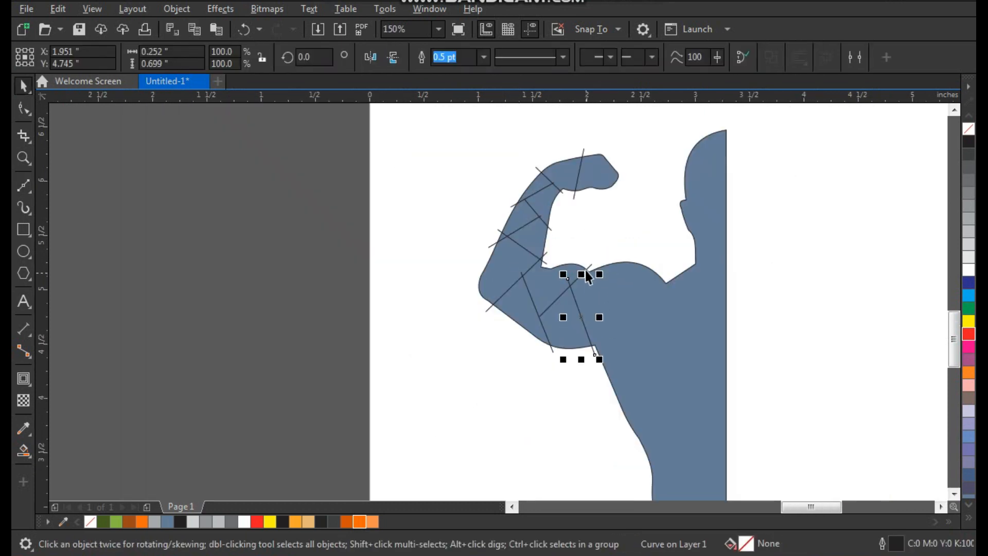
key("F2")
left_click_drag(545, 216, 717, 414)
key("space")
left_click(426, 394)
left_click(564, 223)
key("space")
key("space")
left_click(457, 189)
left_click(503, 314)
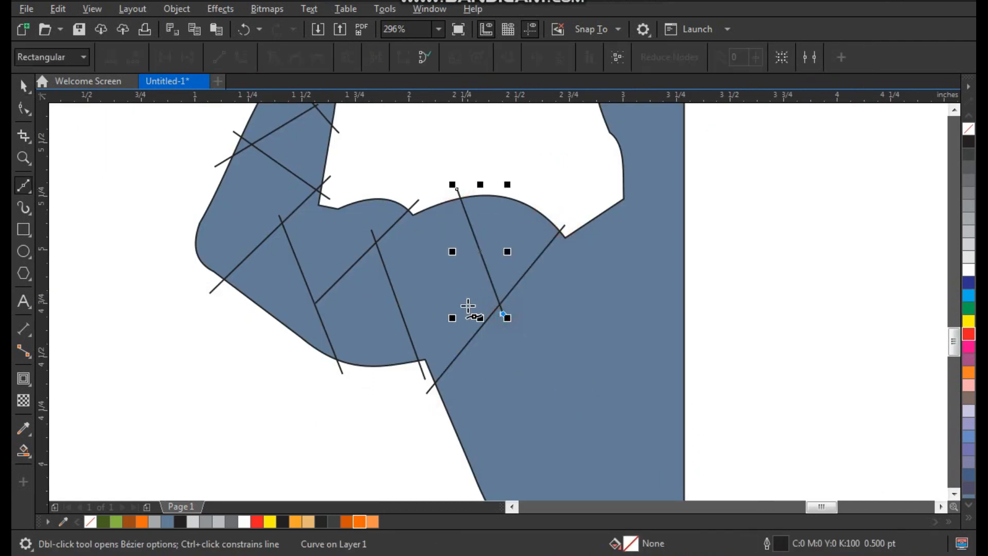
Draw a slanted line from the base of the neck past the silhouette's straight centre edge.
scroll(503, 314, "down", 2)
key("F2")
left_click_drag(514, 181, 520, 353)
key("space")
key("space")
left_click(520, 309)
left_click(458, 270)
Draw a line from below the armpit to the centre edge, and another from the shoulder slope down to it.
left_click(521, 349)
left_click(302, 458)
left_click(426, 288)
left_click(417, 409)
Draw two crossing diagonals over the upper back, one from the torso's outer edge and one beyond the centre edge.
scroll(425, 412, "down", 3)
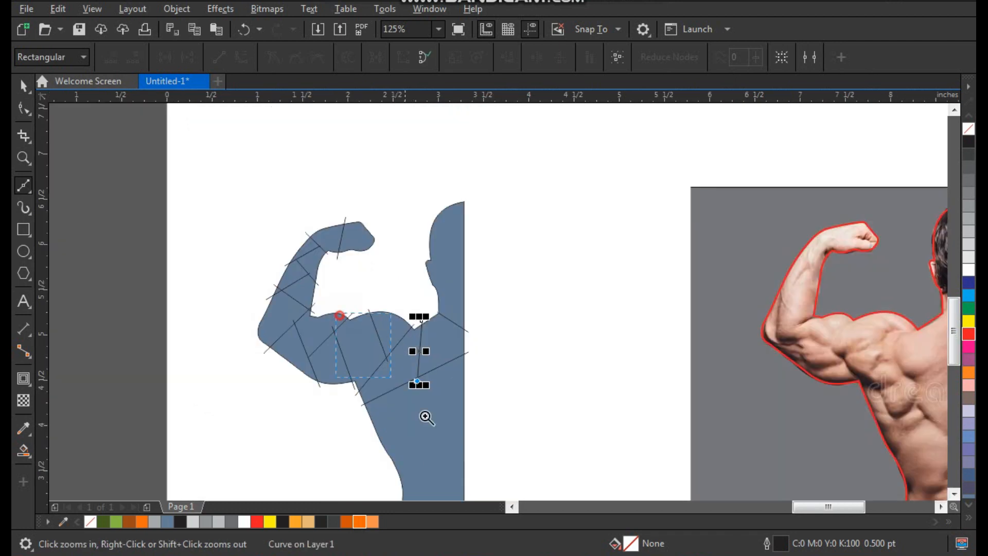
scroll(425, 412, "up", 3)
key("space")
key("space")
left_click(435, 381)
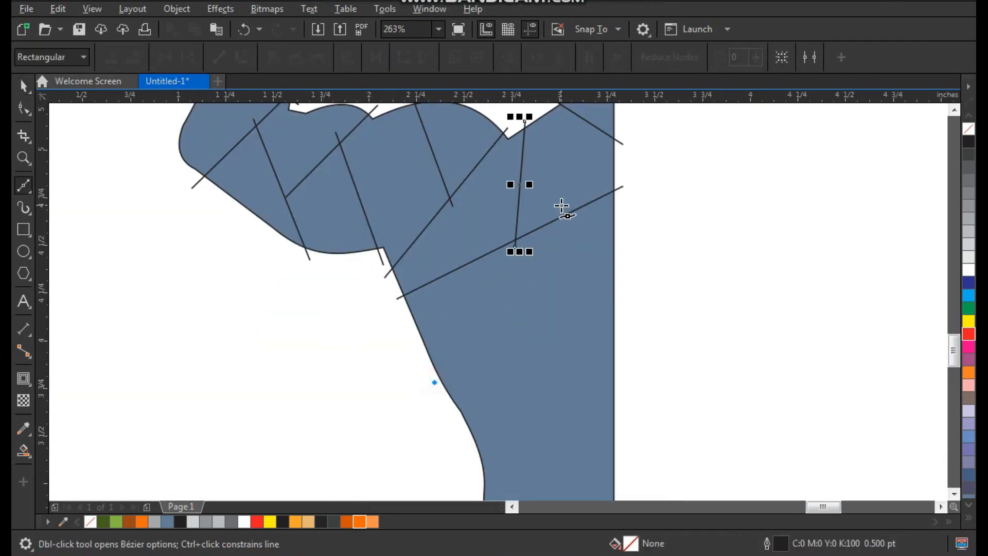
left_click(561, 205)
left_click(621, 335)
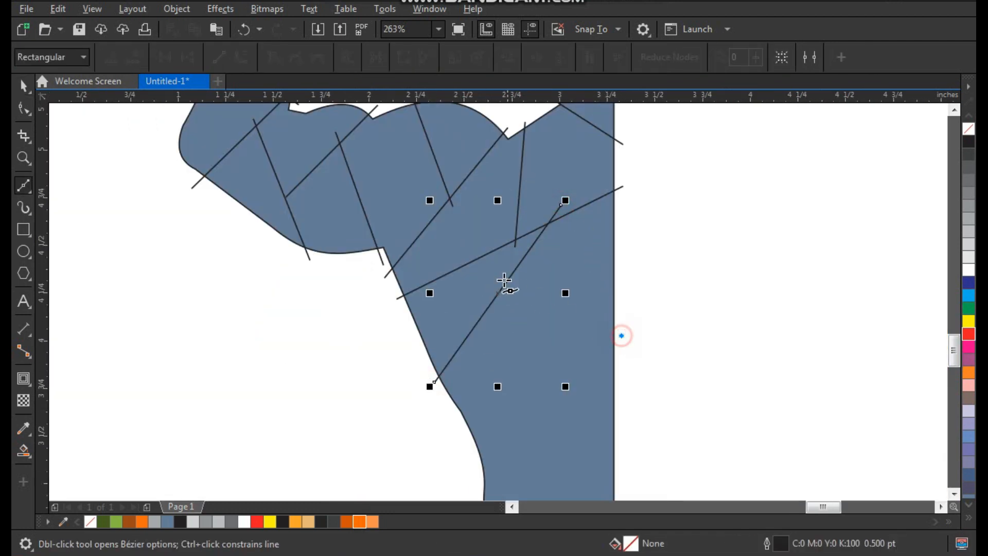
left_click(415, 230)
key("space")
Draw a long diagonal across the middle back and a shorter line from it to beyond the centre edge.
scroll(508, 296, "down", 4)
scroll(542, 320, "up", 5)
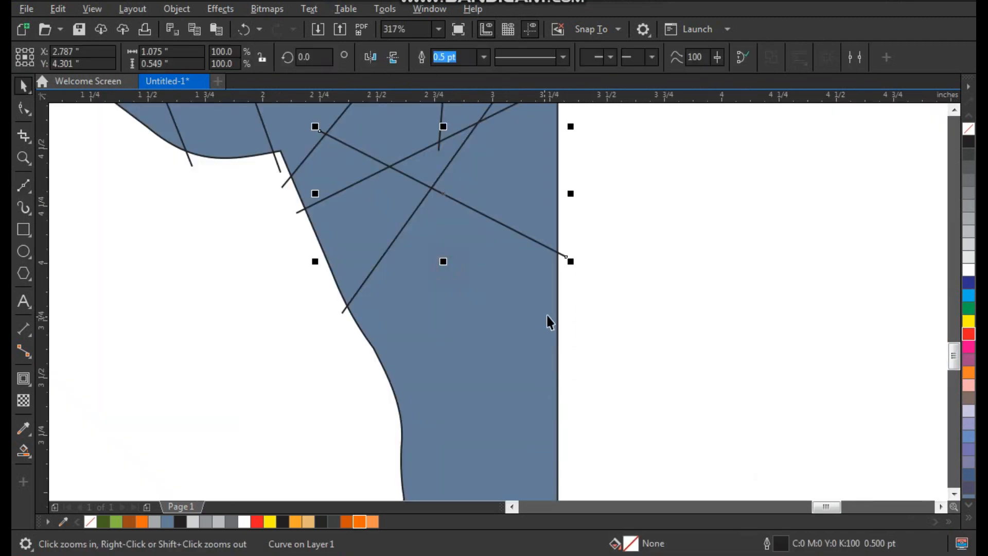
key("space")
left_click(516, 218)
left_click(369, 408)
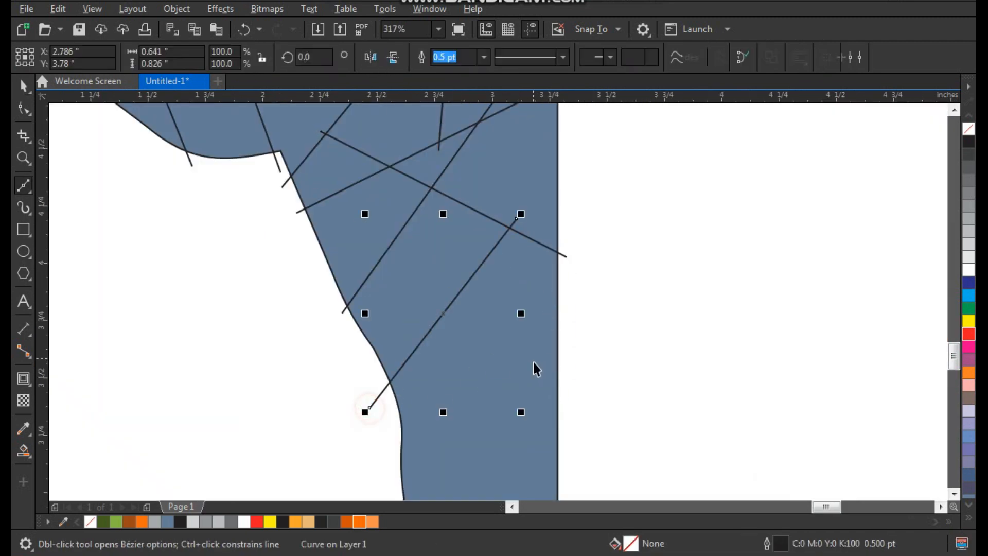
left_click(567, 390)
left_click(427, 326)
Draw a short line from the centre edge into the upper back and extend its inner end past the crossing diagonal.
left_click(570, 144)
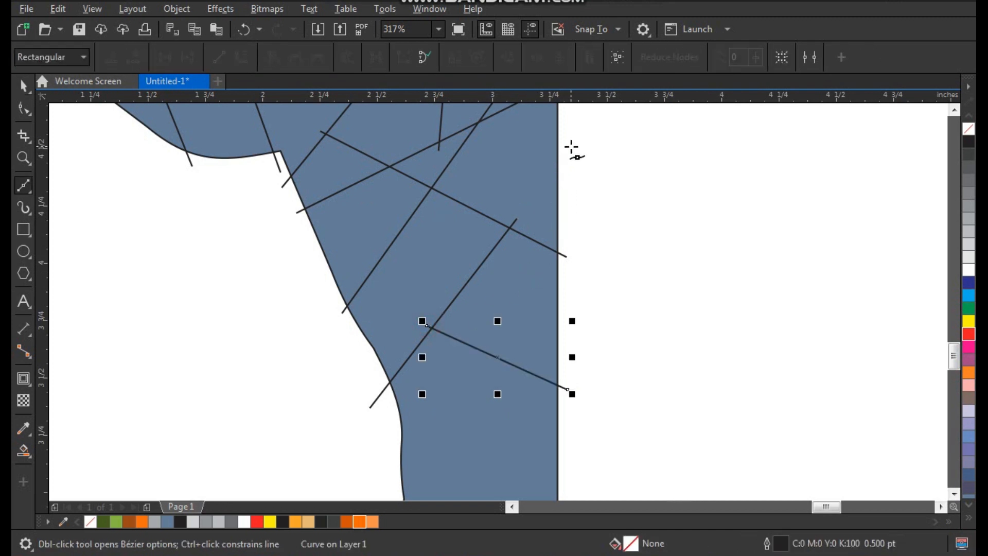
left_click(472, 208)
key("space")
key("F2")
left_click_drag(439, 189, 516, 282)
key("F10")
left_click_drag(476, 184, 450, 208)
key("space")
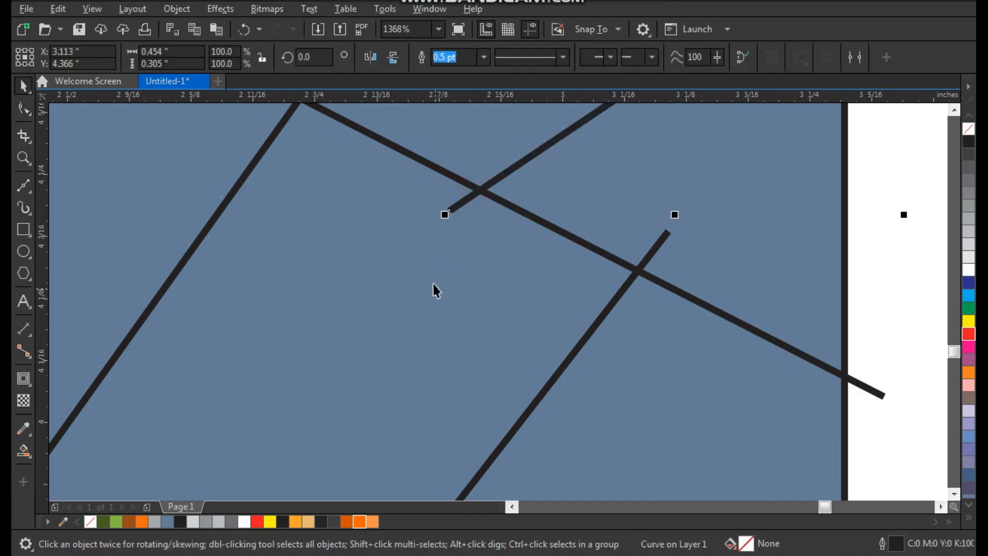
Draw a diagonal line across the lower back, from the short middle-back line to beyond the waist edge.
scroll(428, 271, "down", 3)
key("F2")
left_click_drag(372, 276, 513, 441)
key("F10")
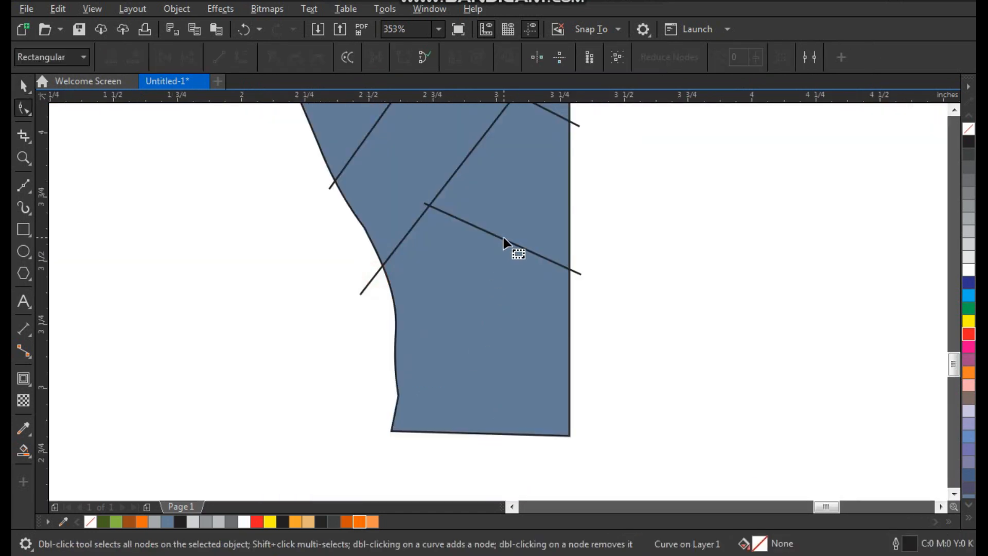
key("space")
left_click(23, 186)
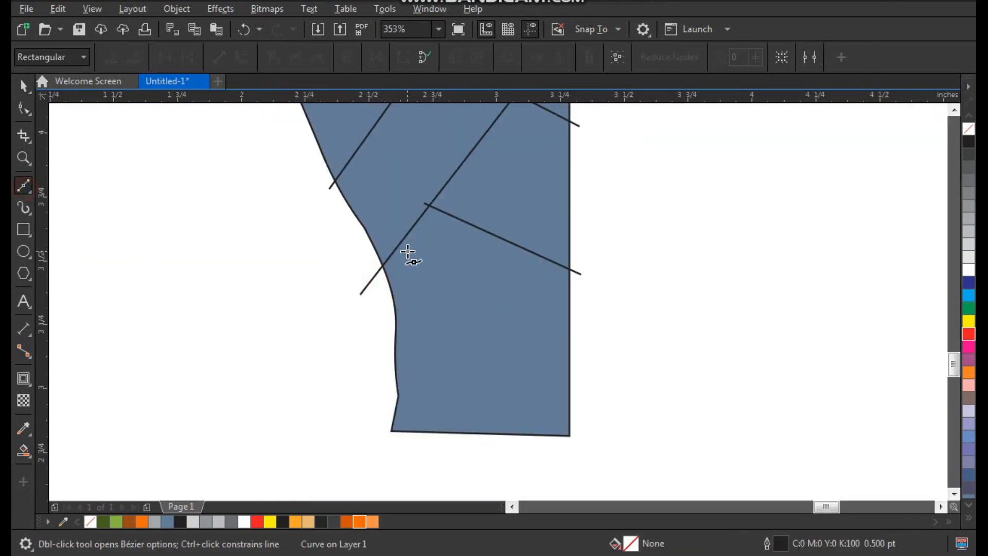
left_click(511, 236)
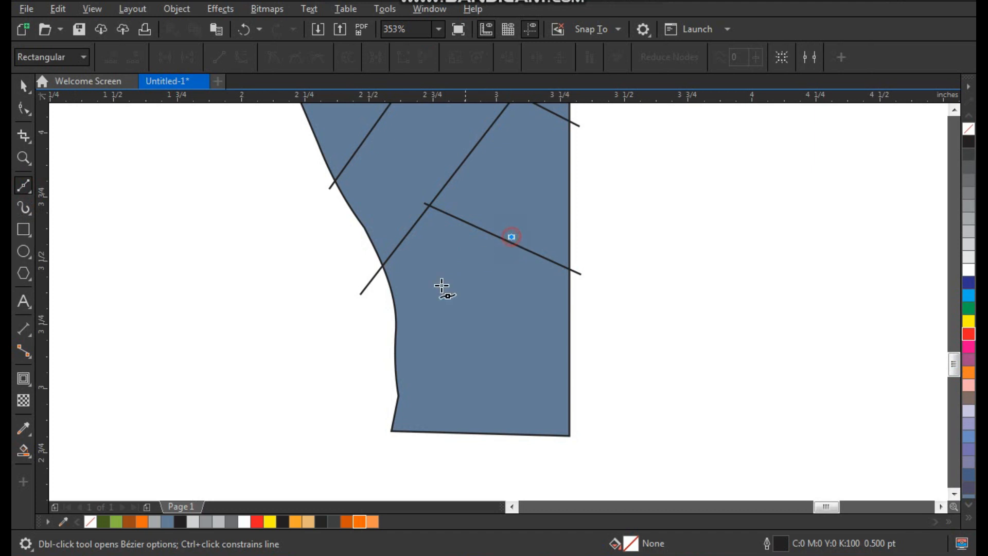
left_click(355, 354)
key("space")
Divide the waist area with a steep line past the bottom edge and a line from it past the centre edge.
key("space")
left_click(423, 296)
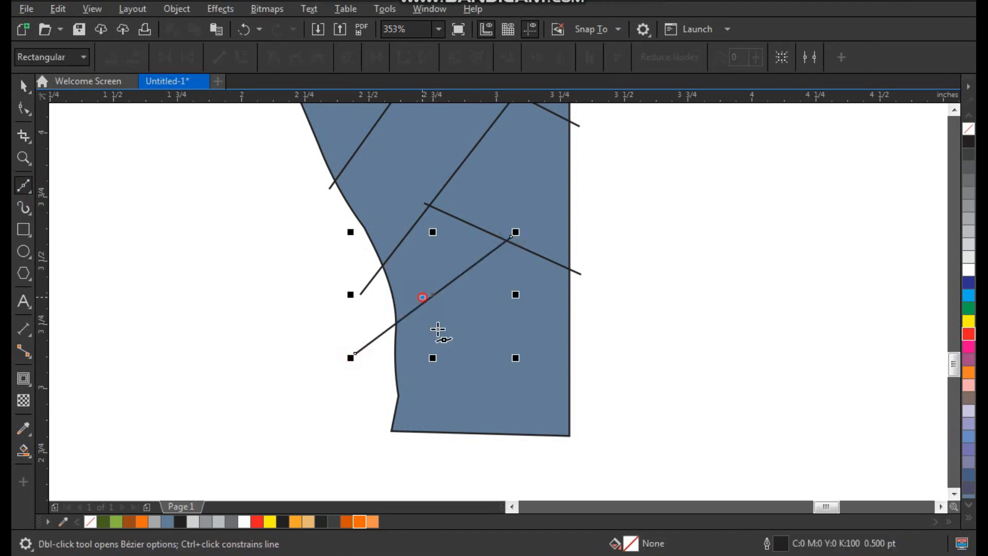
left_click(483, 459)
key("space")
key("space")
left_click(441, 379)
left_click(596, 317)
key("space")
left_click(655, 335)
Draw a slanted line across the neck below the ear, extending past the centre edge.
key("F3")
key("F2")
left_click_drag(326, 122, 551, 324)
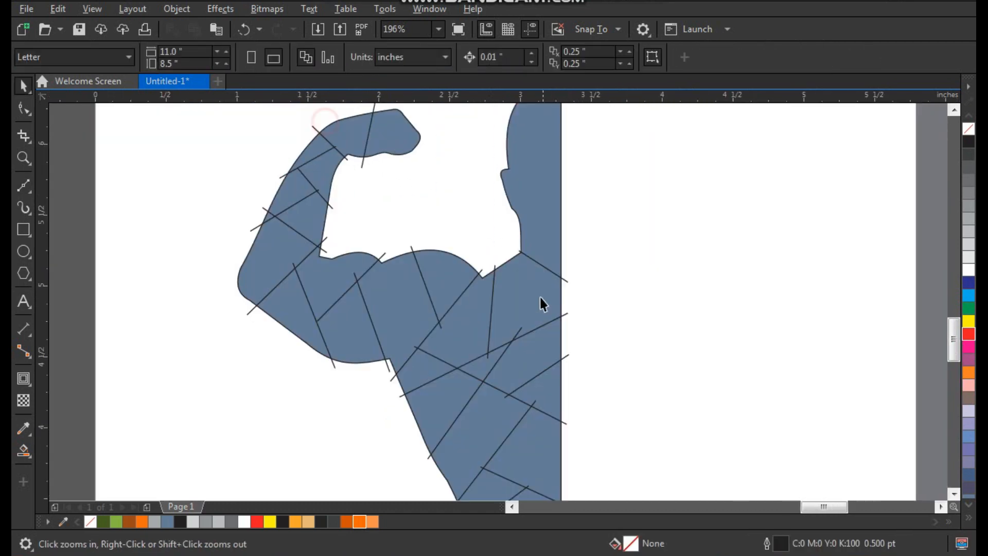
key("F3")
key("F2")
left_click_drag(480, 167, 595, 335)
key("F2")
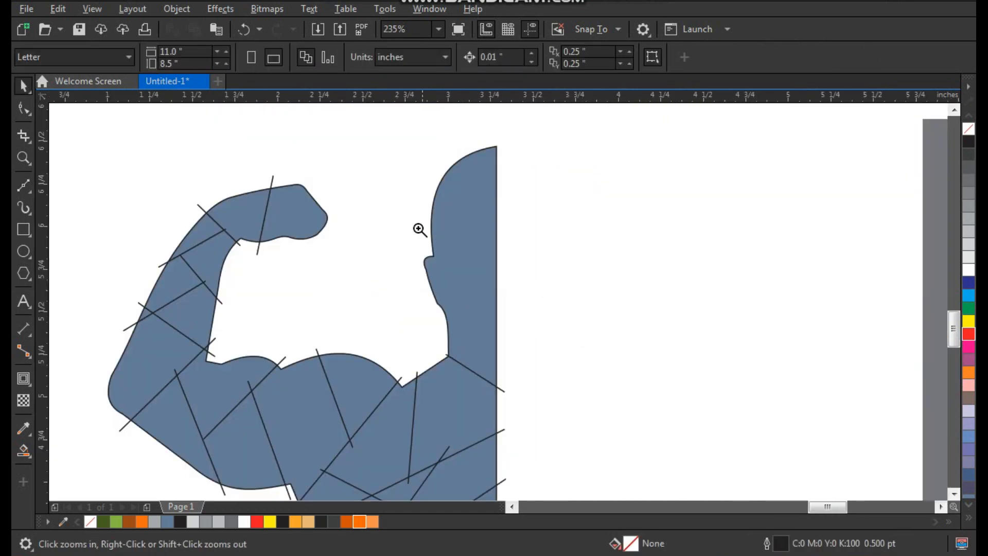
left_click_drag(419, 227, 528, 347)
key("space")
left_click(378, 297)
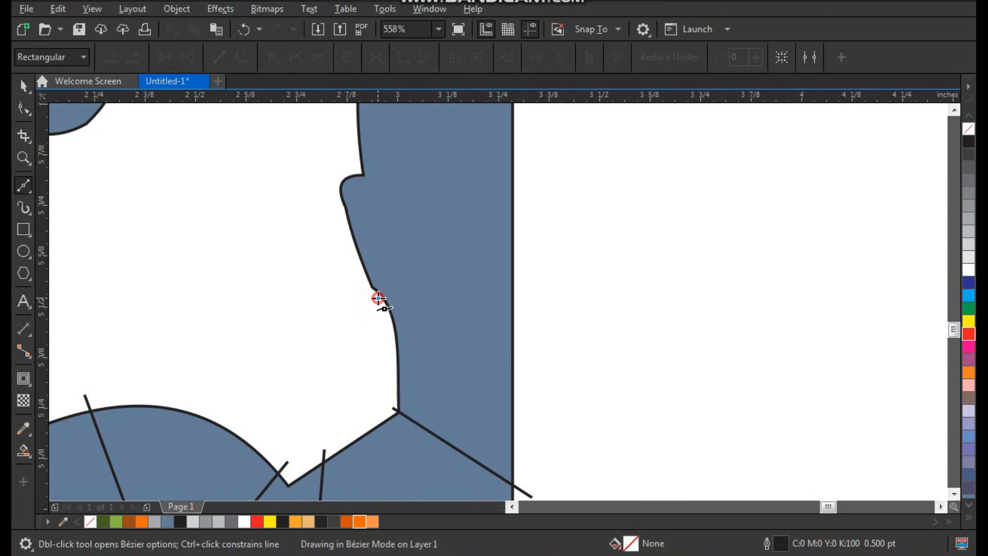
left_click(542, 337)
key("space")
left_click(476, 252)
key("F3")
key("F2")
left_click_drag(331, 209, 515, 433)
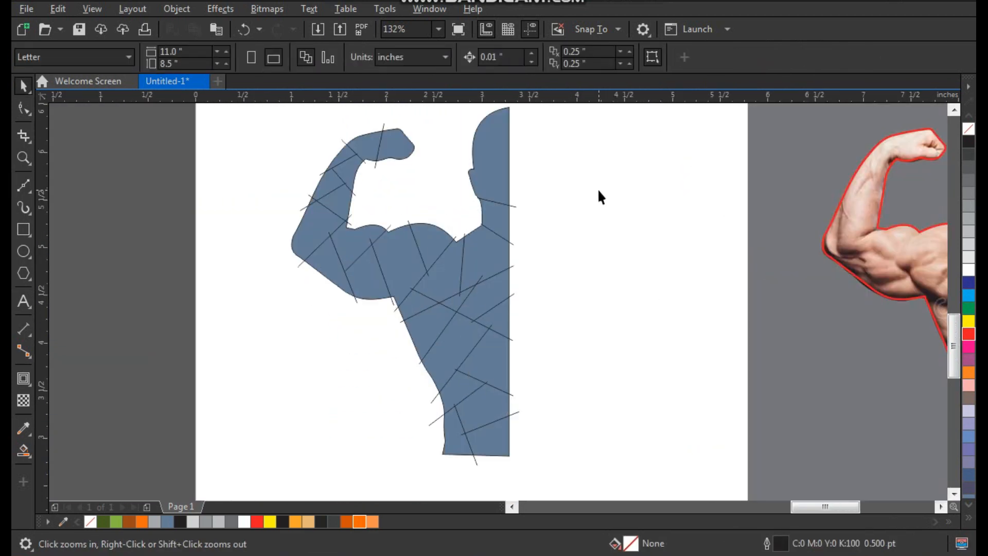
key("F3")
key("F2")
left_click_drag(398, 165, 575, 356)
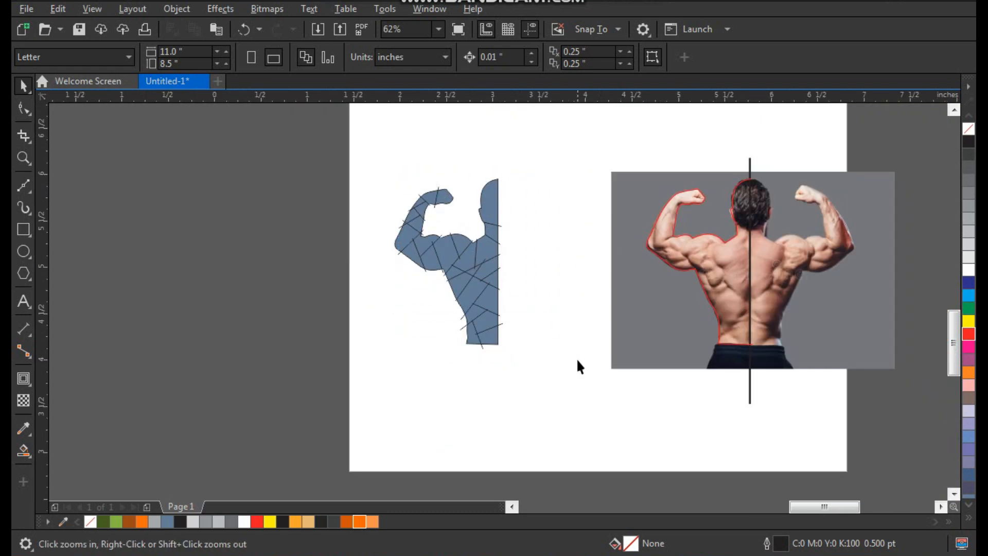
left_click_drag(468, 376, 512, 415)
left_click_drag(265, 461, 329, 462)
left_click_drag(611, 232, 634, 144)
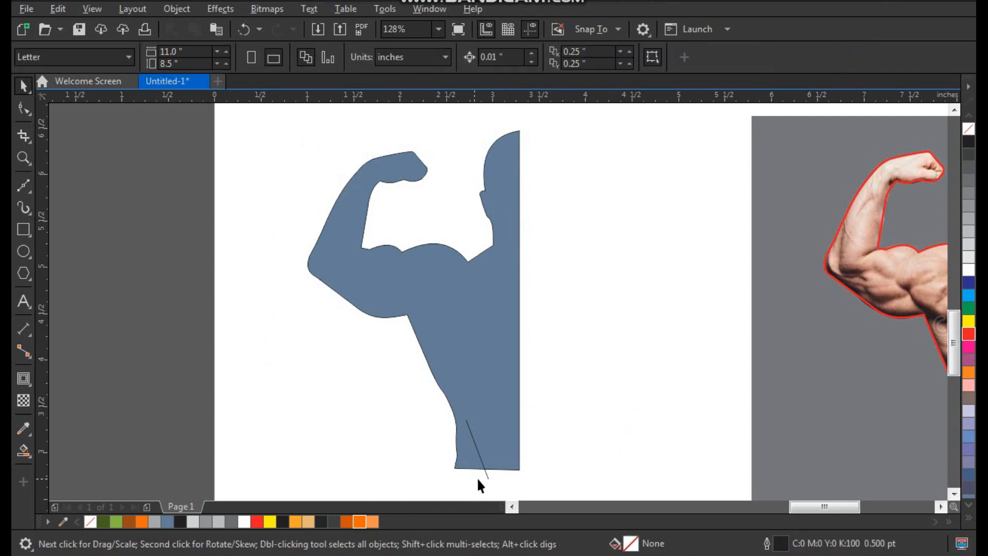
key("ctrl+z")
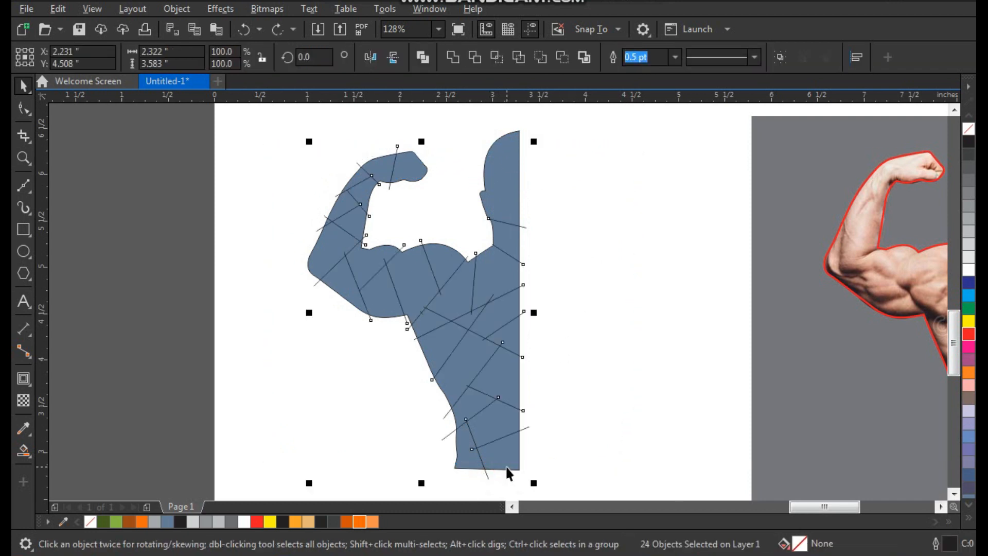
Paste the dividing lines back over the silhouette and group them into one object.
key("Delete")
key("ctrl+v")
key("ctrl+g")
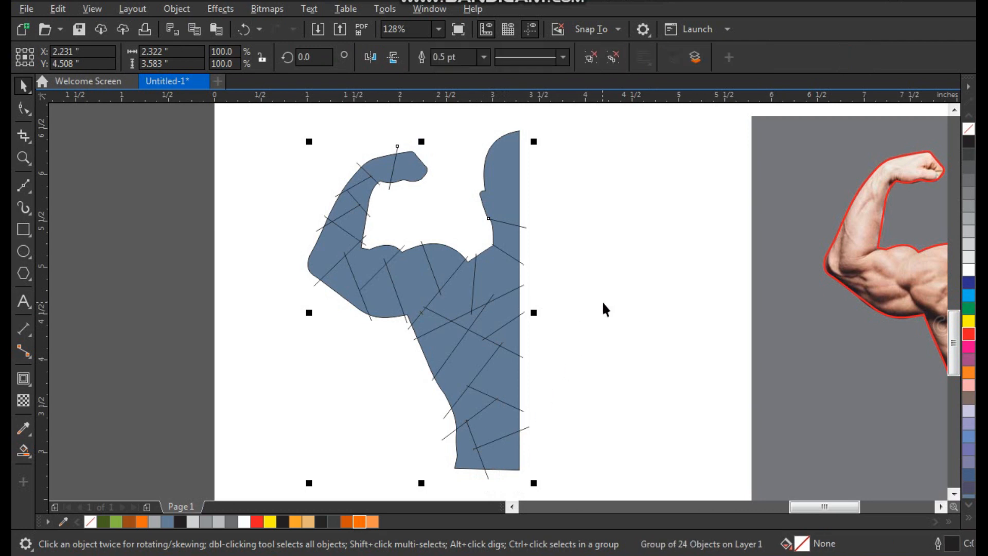
left_click(598, 302)
Smart-fill the fist section beyond the wrist line as a separate blue shape.
scroll(472, 261, "down", 2)
key("F2")
left_click_drag(397, 195, 600, 384)
left_click(492, 164)
left_click(562, 179)
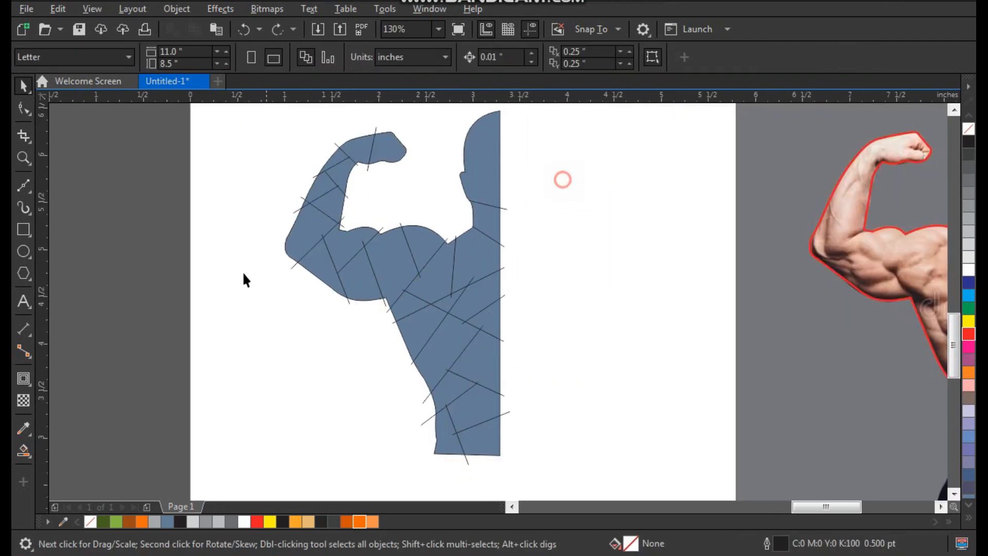
left_click(23, 453)
left_click(385, 150)
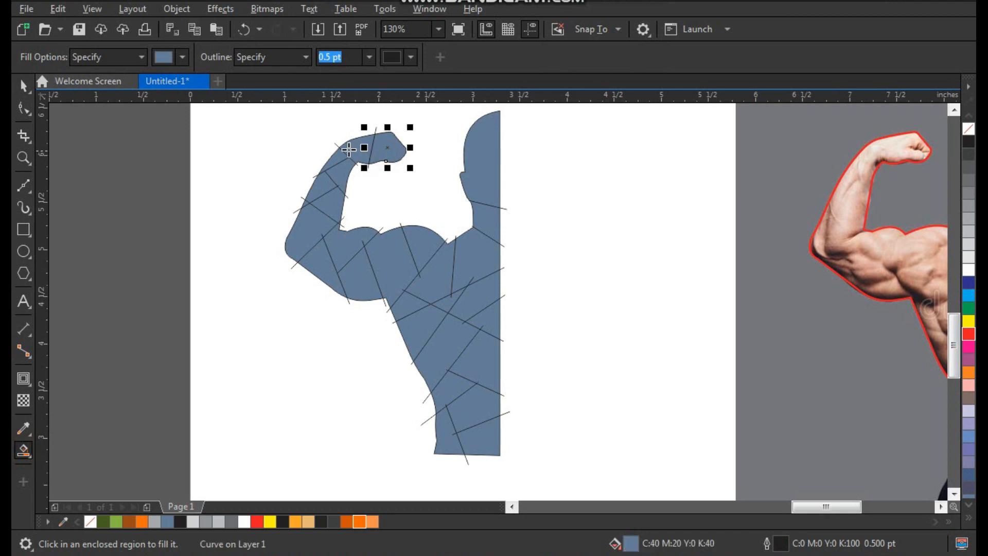
Smart-fill the forearm and elbow sections between the dividing lines as separate blue shapes.
key("F2")
left_click(310, 139)
left_click(470, 170)
left_click(448, 246)
left_click(394, 286)
left_click(424, 341)
left_click(430, 439)
left_click(385, 467)
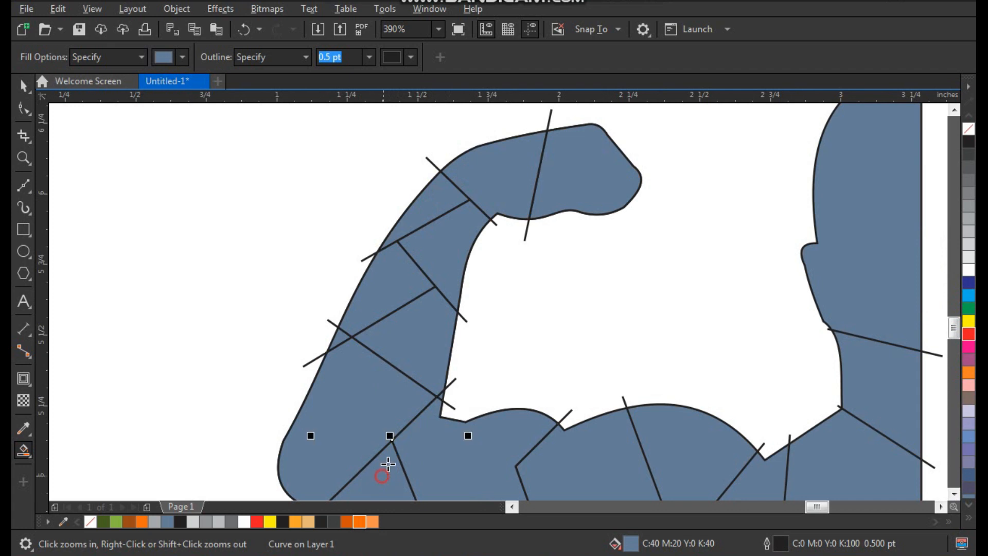
Smart-fill the shoulder, upper-back and mid-back sections as separate blue shapes.
key("F3")
key("F2")
left_click_drag(401, 319, 544, 476)
left_click(457, 278)
left_click(543, 264)
left_click(600, 247)
left_click(626, 315)
left_click(560, 342)
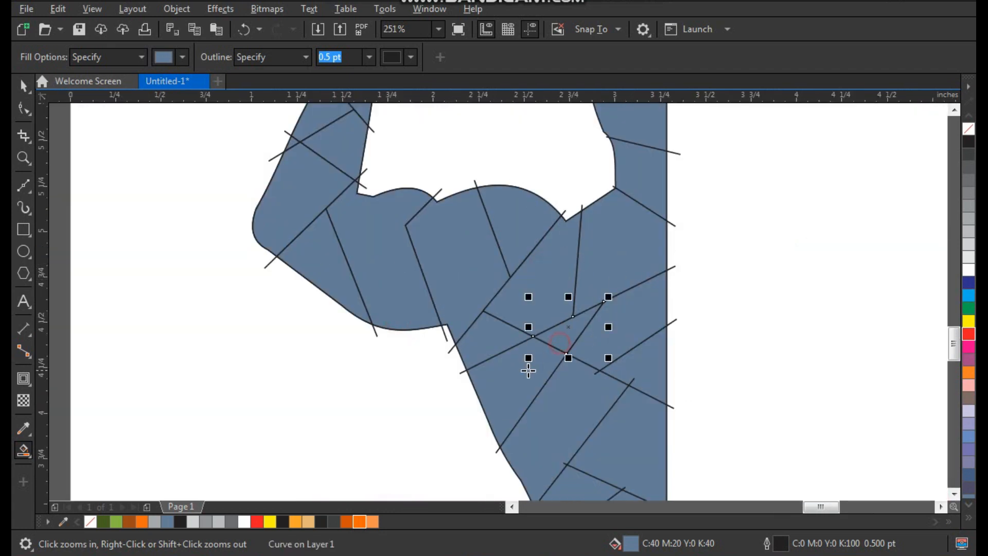
left_click(491, 331)
left_click(641, 441)
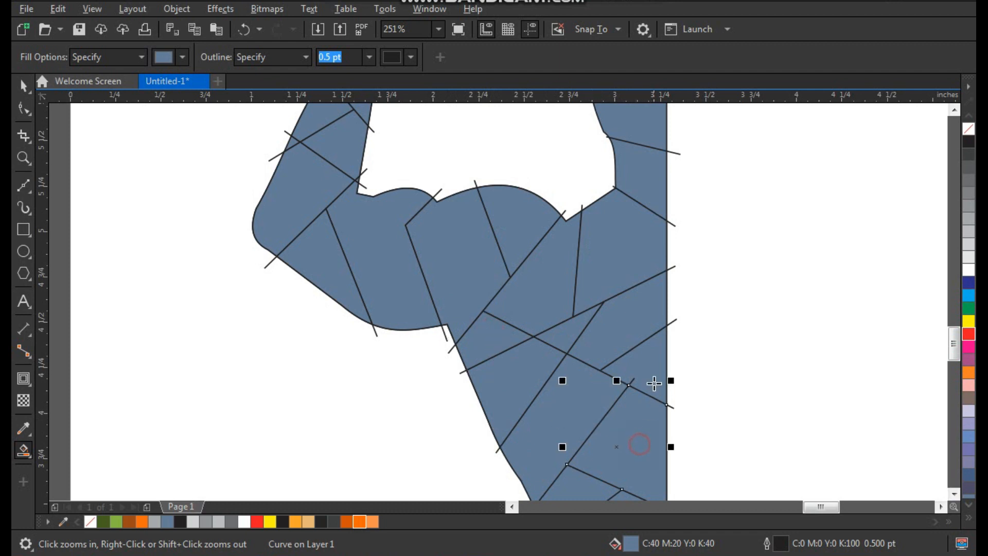
left_click(651, 375)
Smart-fill the lower-back and waist sections down to the bottom edge as separate blue shapes.
scroll(572, 350, "down", 1)
key("F2")
left_click_drag(530, 323, 659, 519)
left_click(464, 306)
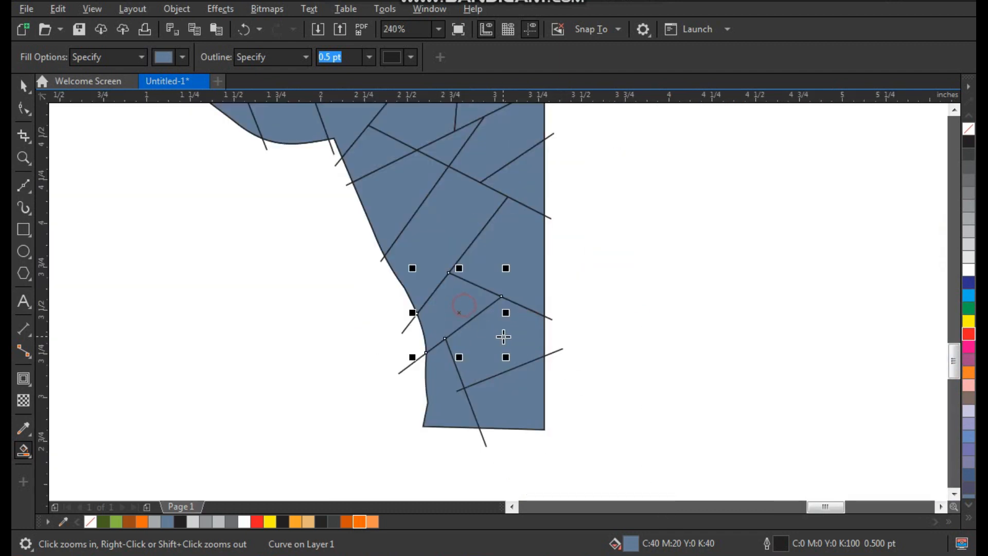
left_click(504, 337)
left_click(446, 403)
left_click(509, 406)
Smart-fill the head section above the neck line as its own blue shape.
scroll(492, 344, "down", 2)
key("F2")
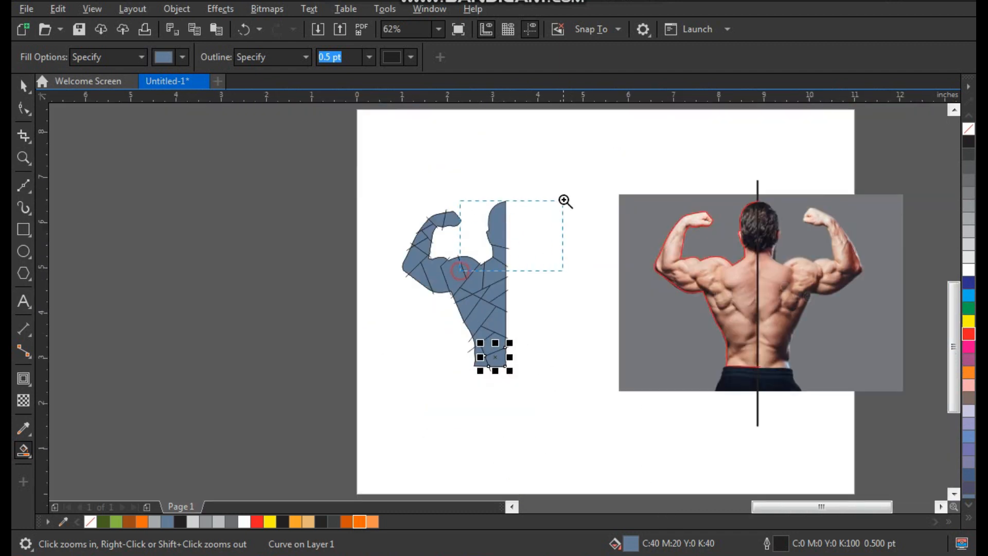
left_click_drag(563, 203, 556, 205)
left_click(497, 244)
scroll(518, 233, "down", 2)
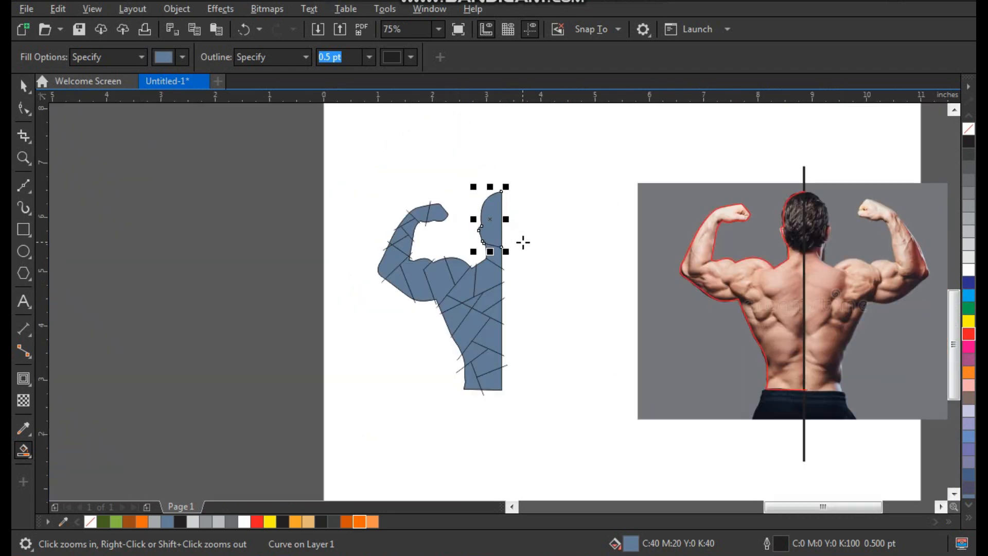
Delete the group of dividing lines lying over the filled sections.
key("space")
key("F2")
left_click_drag(425, 176, 632, 435)
left_click(443, 175)
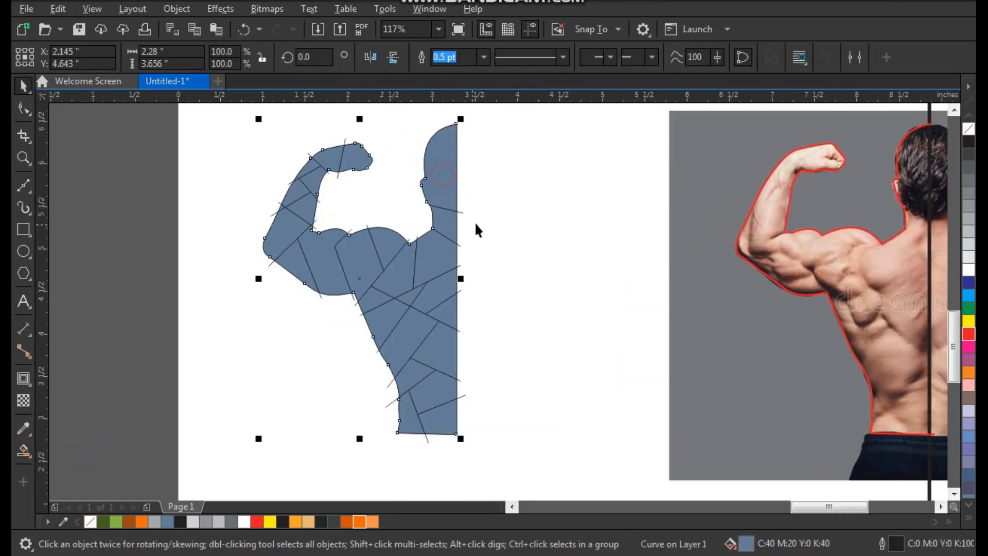
left_click(460, 222)
left_click_drag(459, 211, 477, 211)
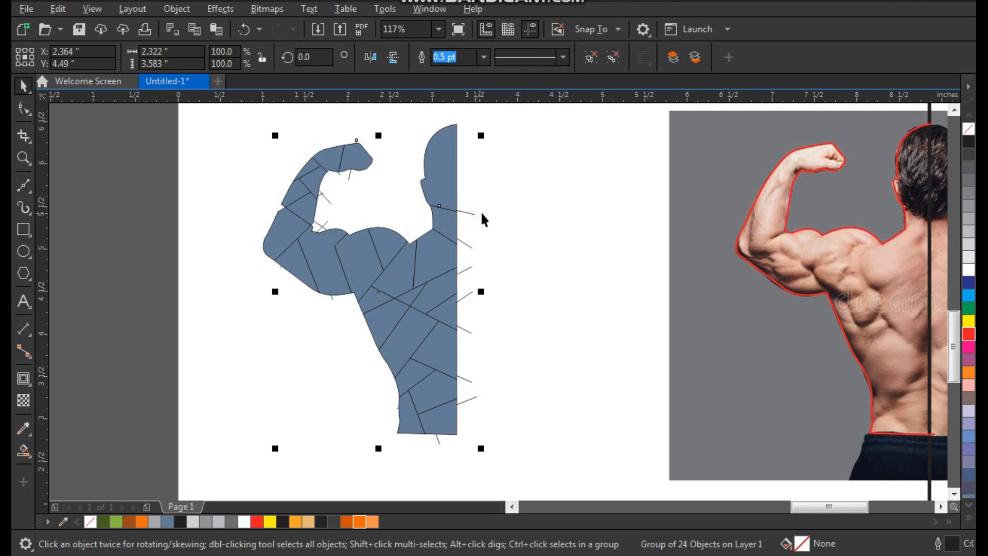
key("Delete")
Try moving one filled section of the back aside and undo the move.
left_click(444, 187)
left_click_drag(446, 304, 490, 323)
key("ctrl+z")
left_click(418, 324)
left_click(524, 297)
Move all filled sections slightly left and mirror a copy across the centre edge to complete the body.
left_click_drag(514, 112, 261, 453)
left_click_drag(337, 289, 284, 294)
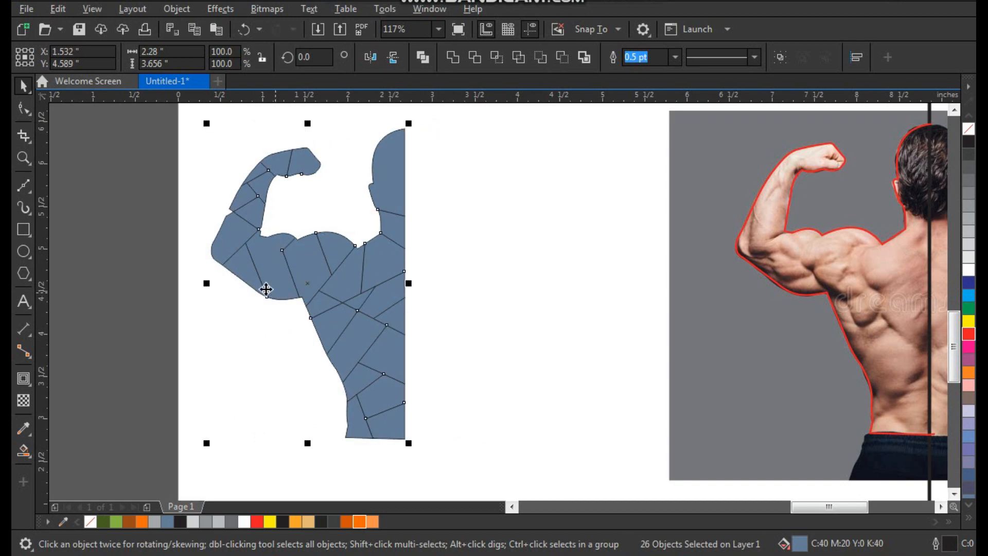
left_click_drag(208, 286, 550, 350)
left_click(549, 350)
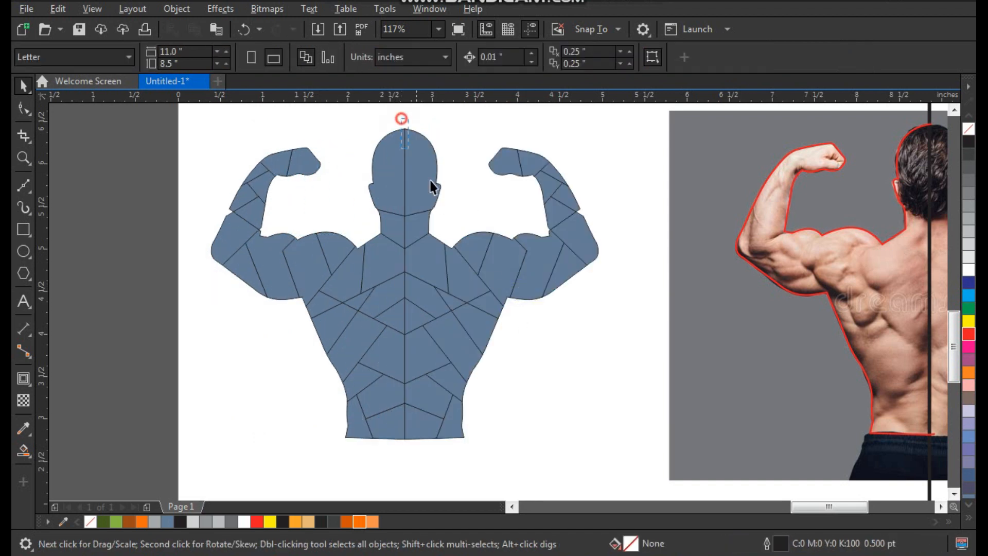
Group the sections of the mirrored half into one object, undoing a trial move of it.
left_click_drag(592, 452, 616, 450)
key("ctrl+g")
left_click_drag(530, 265, 553, 260)
key("ctrl+z")
Fill the mirrored half with orange #FF6601 and set its outline width to 3.0 pt.
key("F2")
left_click_drag(612, 181, 419, 363)
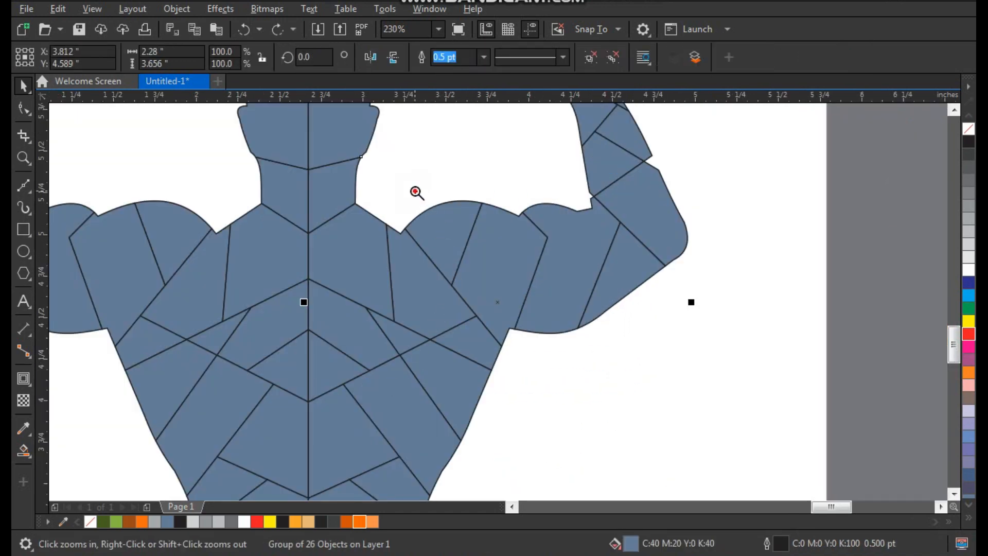
left_click_drag(415, 192, 591, 391)
scroll(474, 254, "down", 4)
key("F2")
left_click_drag(390, 183, 555, 406)
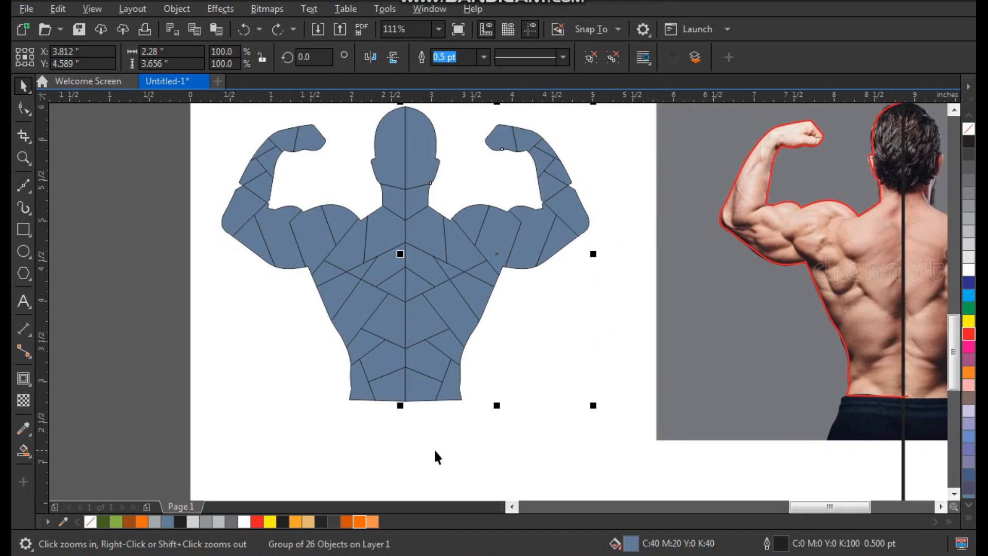
left_click(356, 522)
left_click_drag(400, 198, 569, 341)
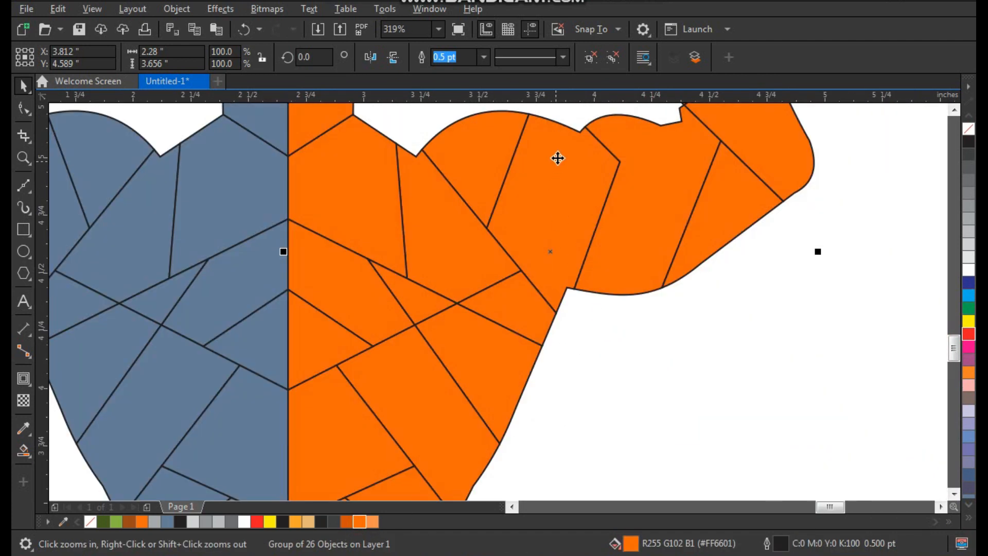
left_click(483, 56)
left_click(455, 153)
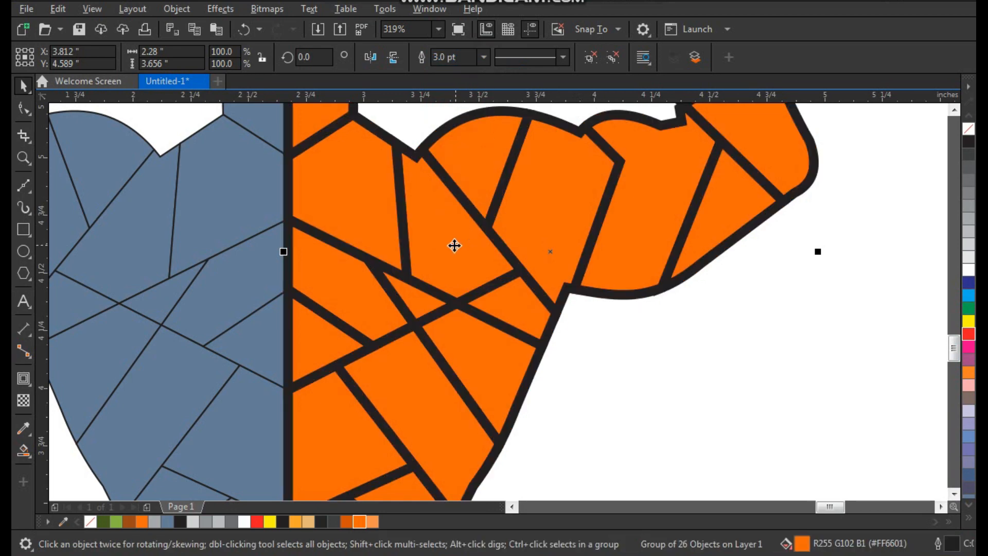
Set the outline of the blue half's group to 3.0 pt and fill it with white.
scroll(439, 318, "down", 4)
key("Escape")
scroll(346, 146, "up", 2)
left_click_drag(437, 390, 456, 465)
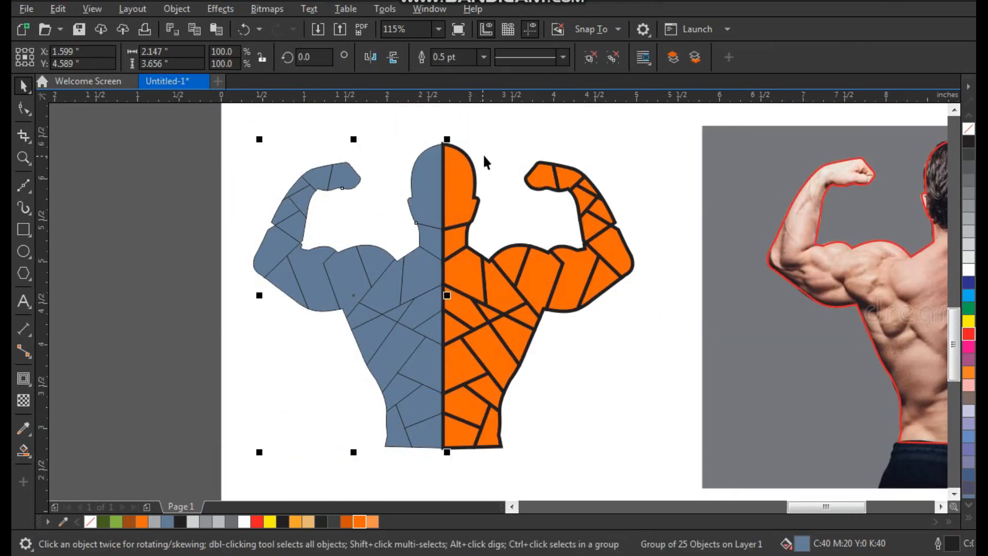
left_click(482, 57)
left_click(453, 151)
left_click(496, 141)
left_click(438, 191)
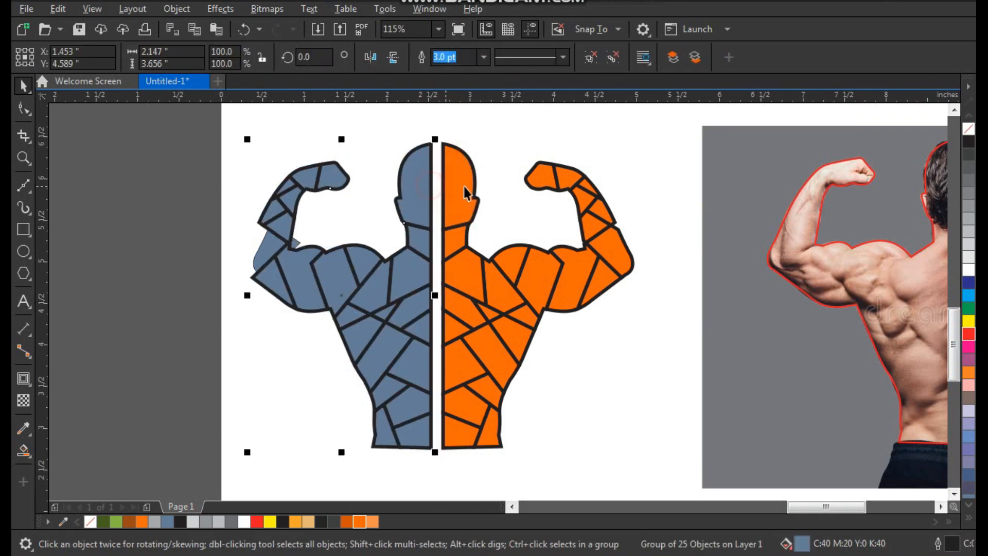
left_click(968, 271)
Set the leftover blue elbow section's outline to 3.0 pt and clear its fill.
left_click(601, 368)
left_click(279, 249)
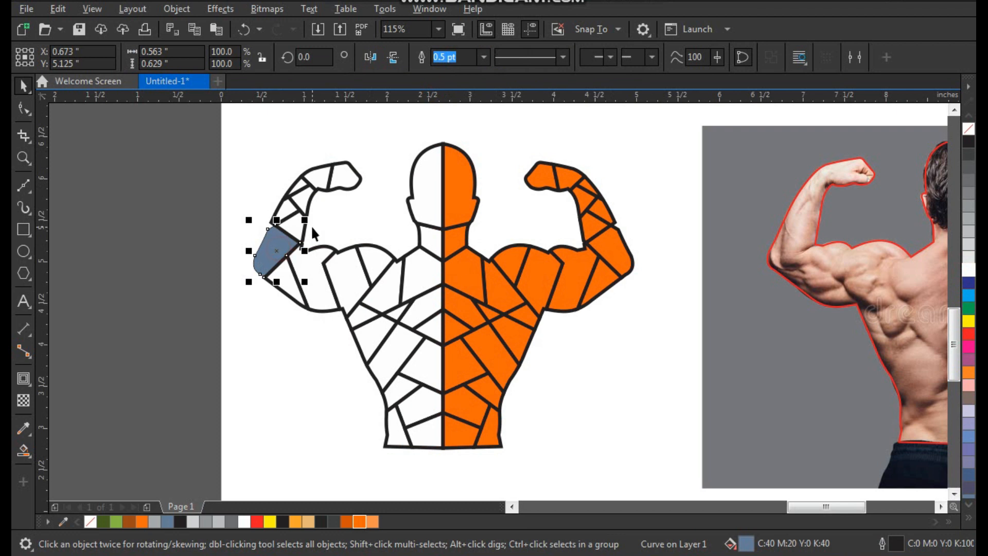
left_click(483, 57)
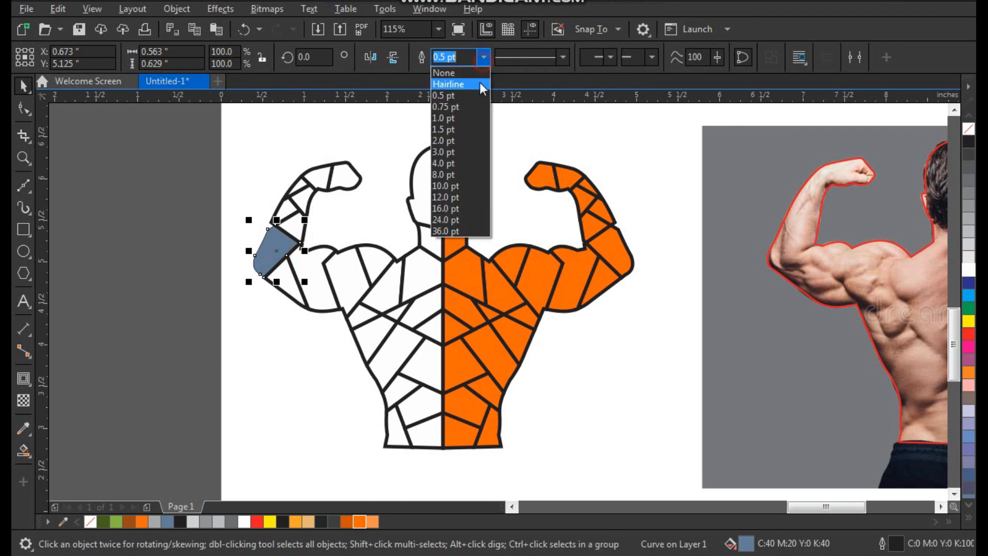
left_click(456, 150)
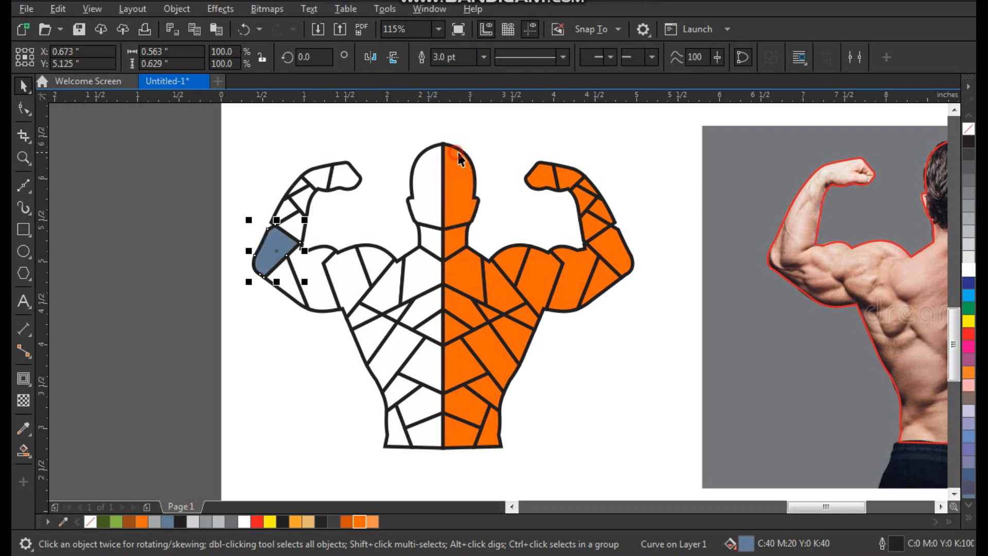
left_click(969, 130)
Group both body halves and the elbow section into one figure.
left_click(649, 137)
left_click_drag(648, 138, 284, 421)
key("ctrl+g")
Move the reference photo farther aside and shift the grouped figure toward the middle of the page.
scroll(449, 277, "down", 2)
left_click_drag(569, 176, 848, 406)
left_click_drag(677, 324, 762, 324)
mouse_move(570, 178)
left_mouse_down()
mouse_move(462, 339)
mouse_move(309, 401)
left_mouse_up()
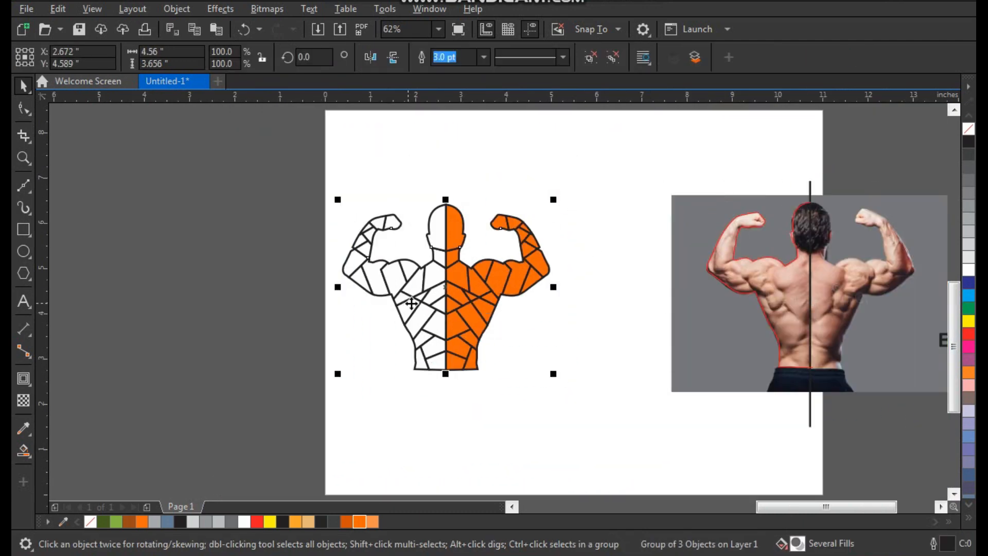
left_click_drag(408, 302, 469, 298)
left_click(463, 397)
Draw a circle about 0.14 in across between the white half's raised arm and head.
key("F2")
left_click_drag(443, 226, 522, 307)
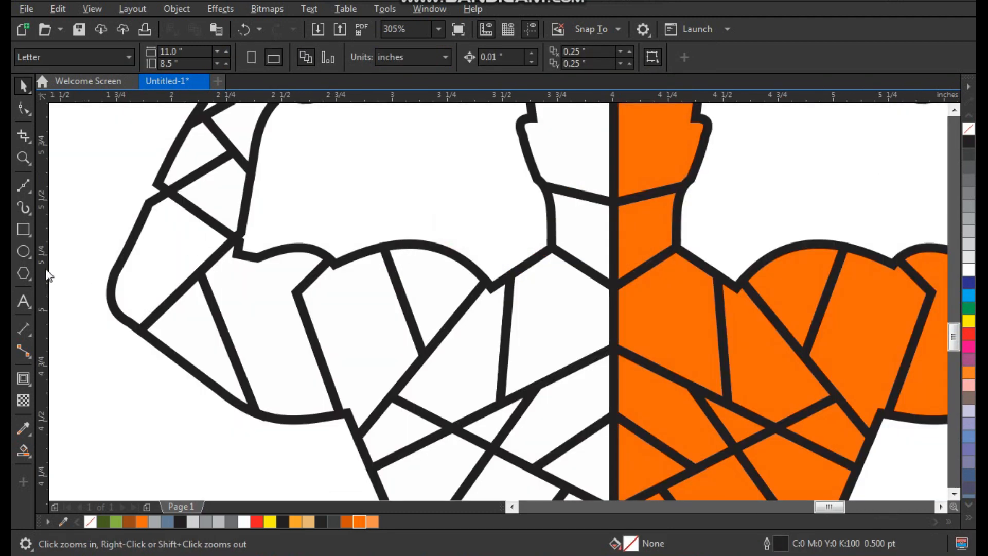
left_click(23, 250)
left_click_drag(347, 160, 379, 192)
key("space")
key("F2")
left_click_drag(331, 131, 478, 249)
Set the small circle's outline to 3.0 pt and fill it with orange.
left_click(661, 60)
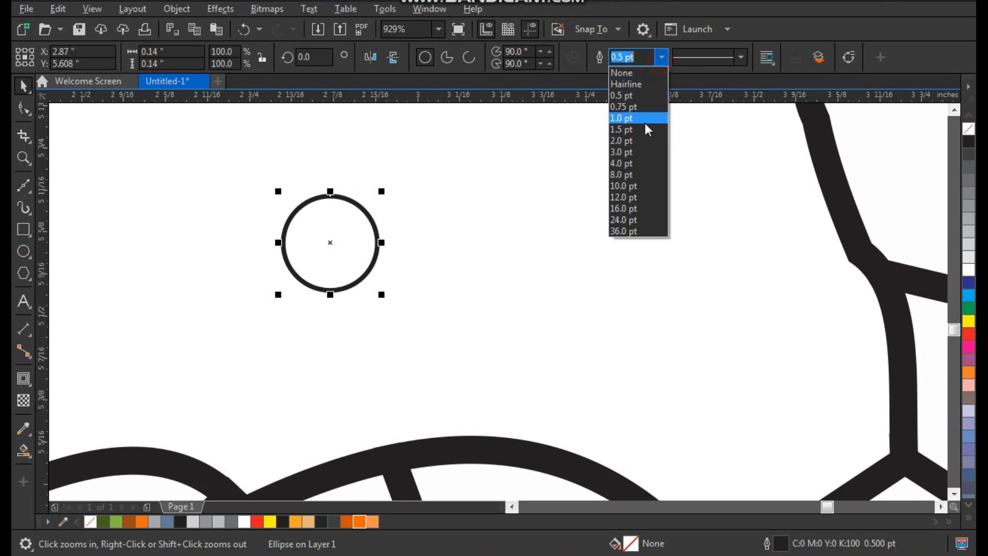
left_click(637, 152)
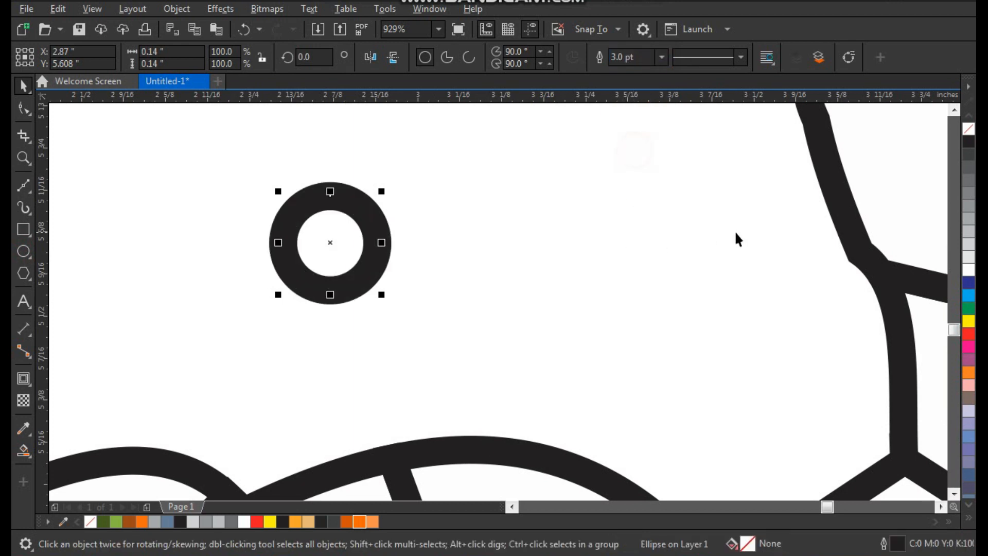
left_click(359, 522)
left_click(458, 296)
Place the orange circle and copies of it on the line junctions of the white half's shoulder and elbow.
scroll(343, 197, "down", 4)
key("F2")
left_click_drag(314, 170, 453, 361)
key("space")
left_click_drag(414, 179, 466, 328)
right_click(359, 276)
left_click_drag(359, 276, 265, 189)
right_click(279, 261)
Place copies of the orange circle on the white half's forearm junctions, wrist and fist.
scroll(269, 213, "down", 2)
key("F2")
left_click_drag(247, 100, 433, 250)
left_click_drag(286, 358, 338, 324)
right_click(501, 235)
right_click(380, 248)
right_click(337, 324)
scroll(317, 317, "down", 2)
key("F2")
left_click_drag(289, 302, 417, 426)
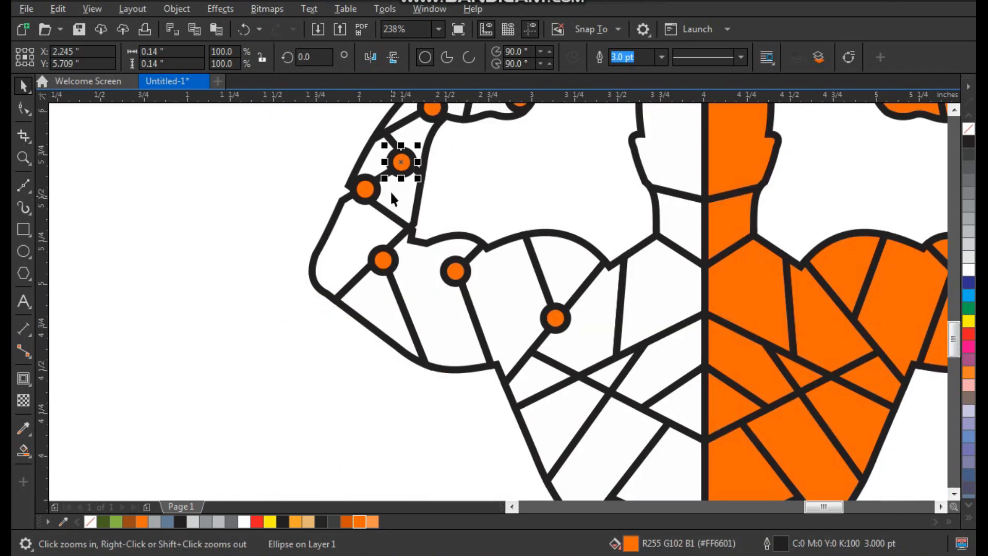
Place copies of the orange circle at the white half's armpit, upper-back and mid-back line junctions.
left_click_drag(373, 195, 609, 399)
left_click(316, 186)
scroll(400, 231, "down", 2)
key("F2")
left_click_drag(295, 144, 600, 470)
right_click(438, 298)
right_click(560, 288)
right_click(600, 471)
Place copies of the orange circle on the flank, lower-back and waist junctions of the white half.
scroll(546, 381, "down", 2)
key("F2")
left_click_drag(509, 300, 640, 518)
left_click_drag(510, 336, 469, 401)
key("space")
Place copies of the orange circle at the base of the neck and beside the upper spine.
scroll(496, 376, "down", 2)
key("F2")
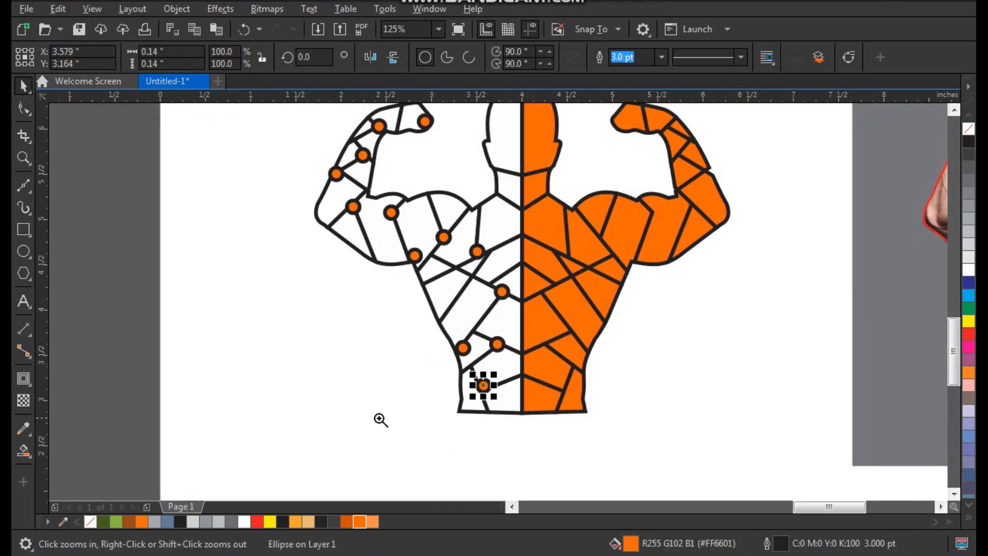
left_click_drag(379, 417, 644, 144)
left_click_drag(455, 447, 491, 189)
left_click_drag(503, 238, 418, 328)
right_click(417, 328)
Place a copy of the orange circle at the white half's bottom edge beside the centre line.
scroll(418, 328, "down", 2)
key("F2")
left_click_drag(387, 295, 545, 469)
left_click_drag(384, 181, 492, 374)
right_click(492, 373)
left_click(357, 403)
Reposition the whole figure together with its orange circles in the left half of the page.
scroll(359, 403, "down", 2)
scroll(351, 401, "down", 1)
key("F2")
left_click_drag(251, 419, 571, 202)
left_click_drag(676, 140, 242, 507)
scroll(313, 388, "down", 1)
left_click_drag(375, 336, 337, 317)
left_click(496, 361)
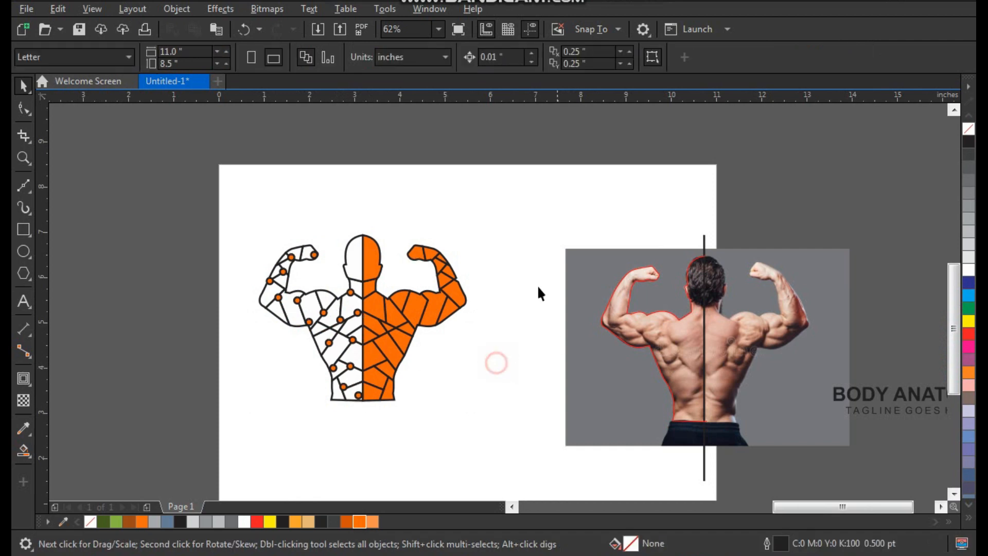
scroll(409, 274, "down", 1)
key("F2")
left_click_drag(332, 229, 551, 395)
mouse_move(393, 327)
left_mouse_down()
mouse_move(403, 314)
mouse_move(409, 322)
left_mouse_up()
Draw a circle about 2.92 in across beside the figure and set its outline to 3.0 pt.
left_click(22, 252)
mouse_move(124, 251)
left_mouse_down()
mouse_move(260, 403)
mouse_move(291, 417)
left_mouse_up()
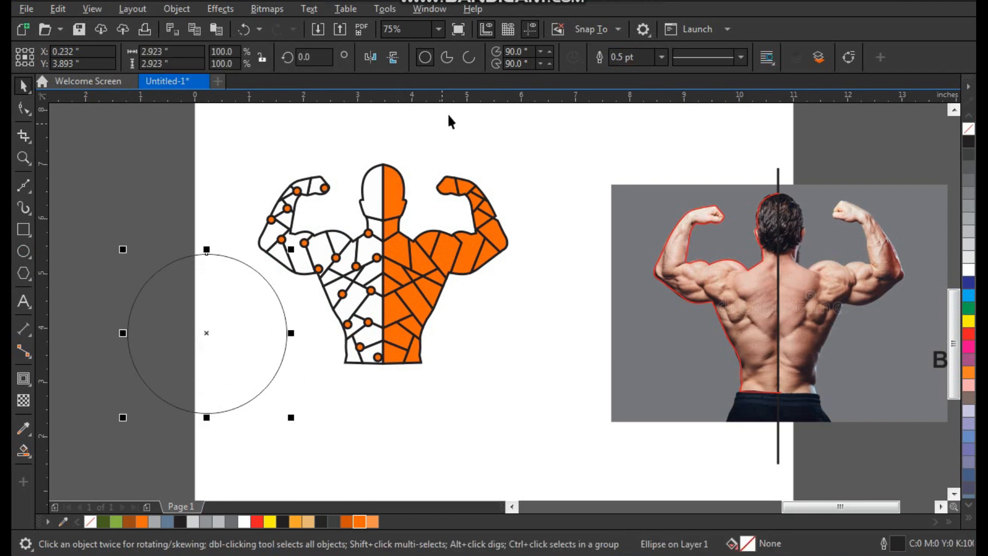
left_click(661, 60)
left_click(620, 152)
Align the large circle's centre horizontally and vertically with the figure.
left_click(399, 279, "shift")
key("c")
key("e")
left_click(507, 338)
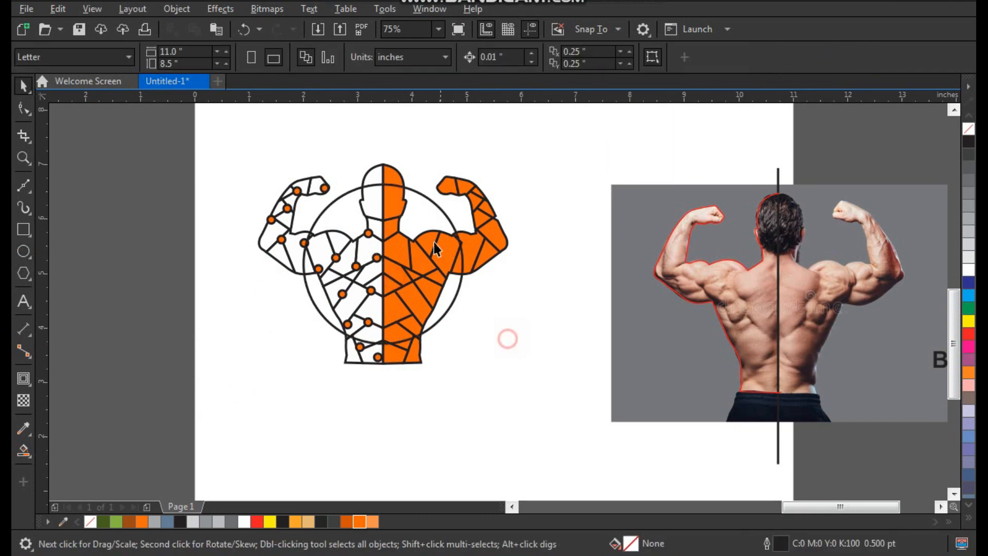
Enlarge a copy of the circle around the same centre to about 4.43 in across, forming two concentric circles around the figure.
left_click(432, 216)
mouse_move(467, 177)
left_mouse_down()
mouse_move(494, 148)
mouse_move(516, 142)
mouse_move(508, 138)
left_mouse_up()
left_click(480, 299)
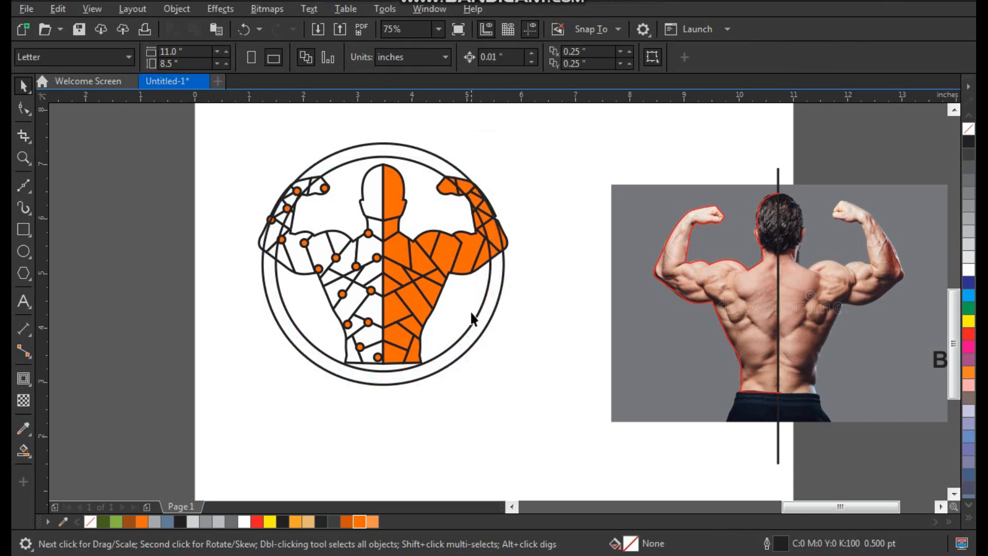
Trim the outer circle with the inner one to turn the two concentric circles into a ring.
left_click(474, 304)
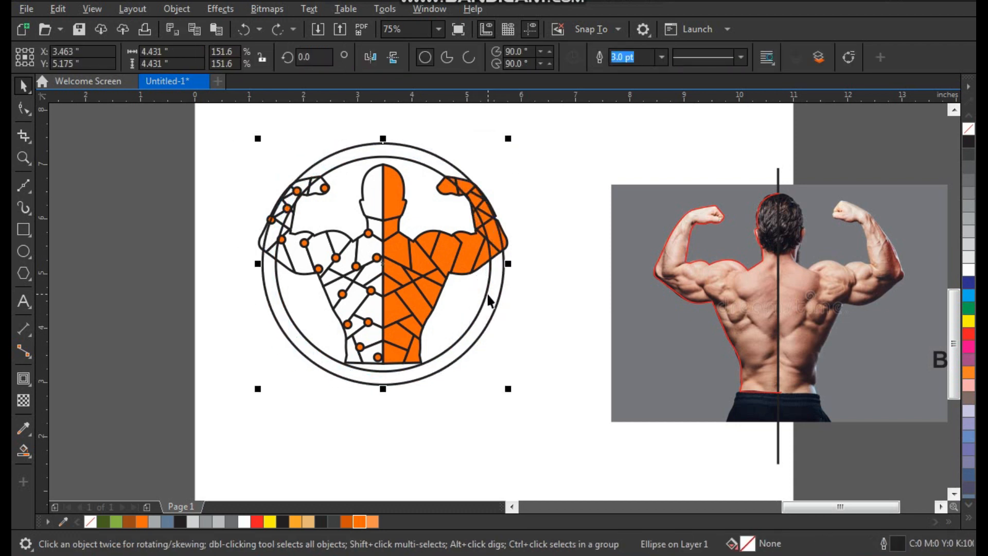
left_click(500, 294, "shift")
left_click(475, 59)
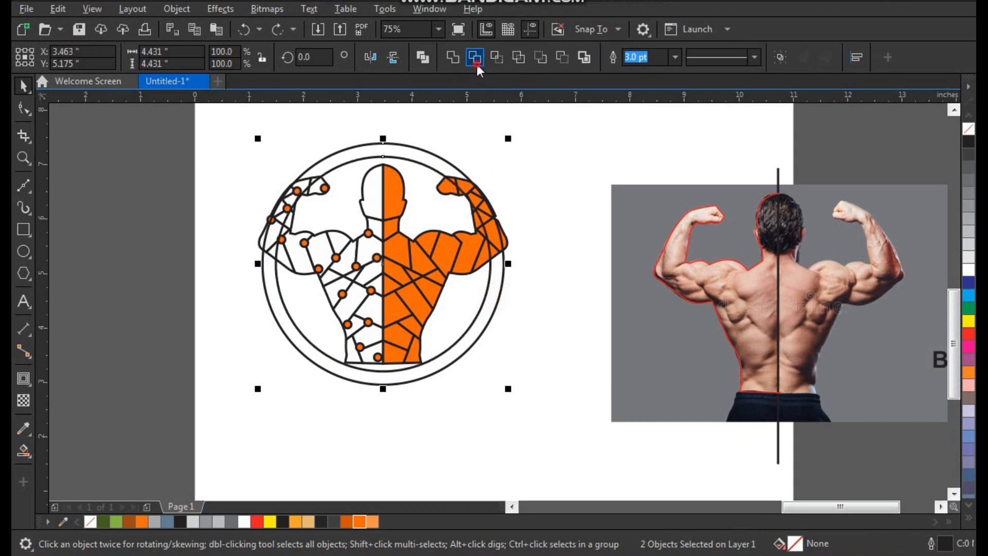
left_click(505, 131)
left_click(421, 163)
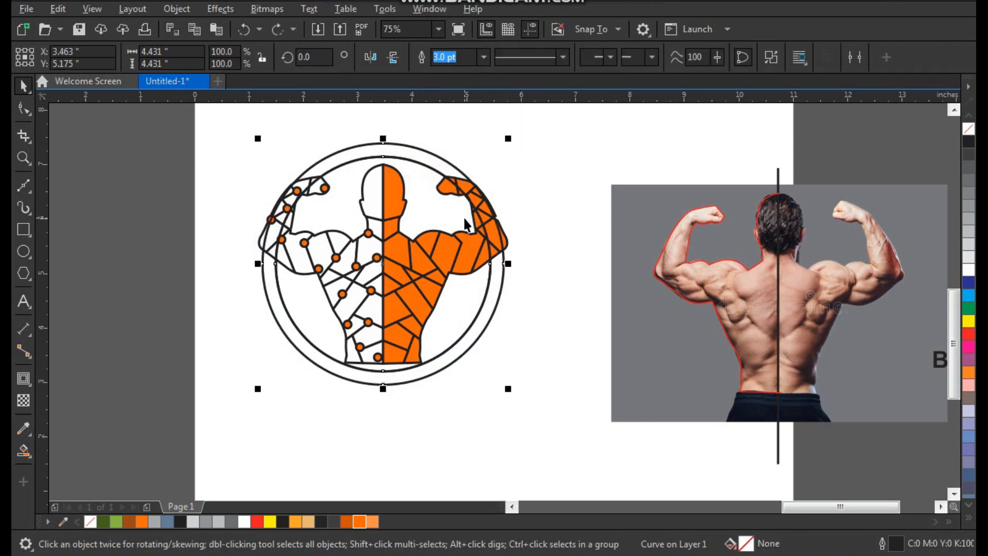
left_click(438, 127)
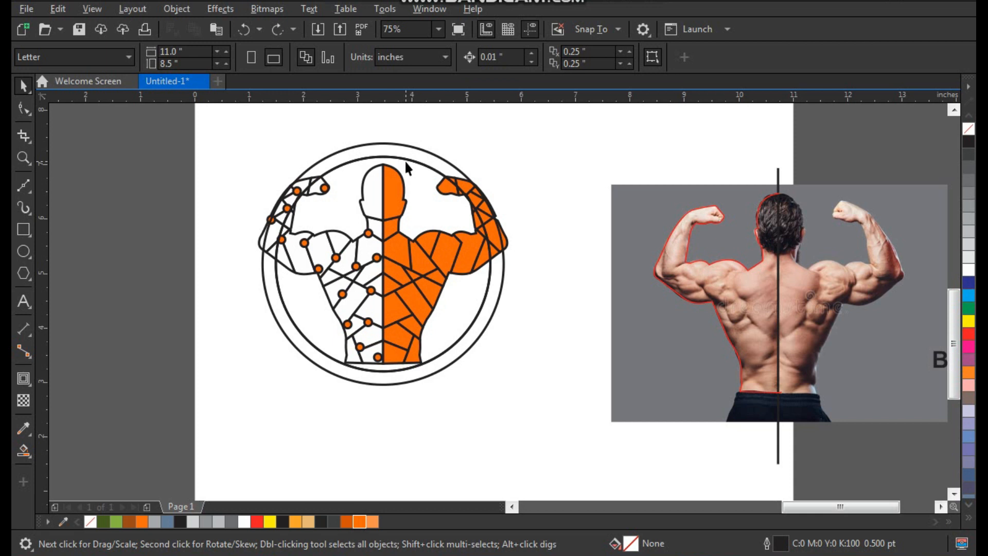
Send the ring behind the figure so the raised arms overlap it.
left_click(405, 161)
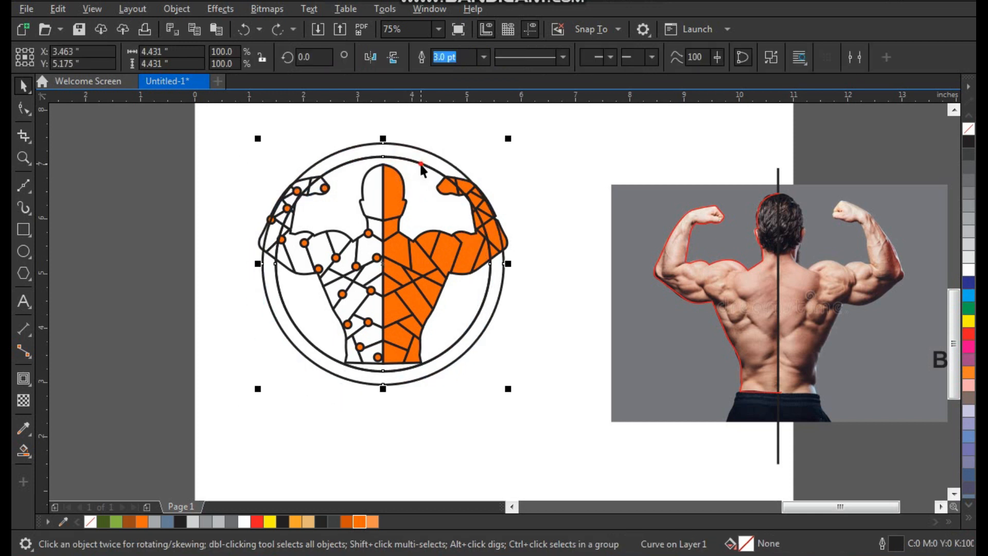
mouse_move(422, 165)
left_mouse_down()
mouse_move(448, 185)
mouse_move(464, 182)
left_mouse_up()
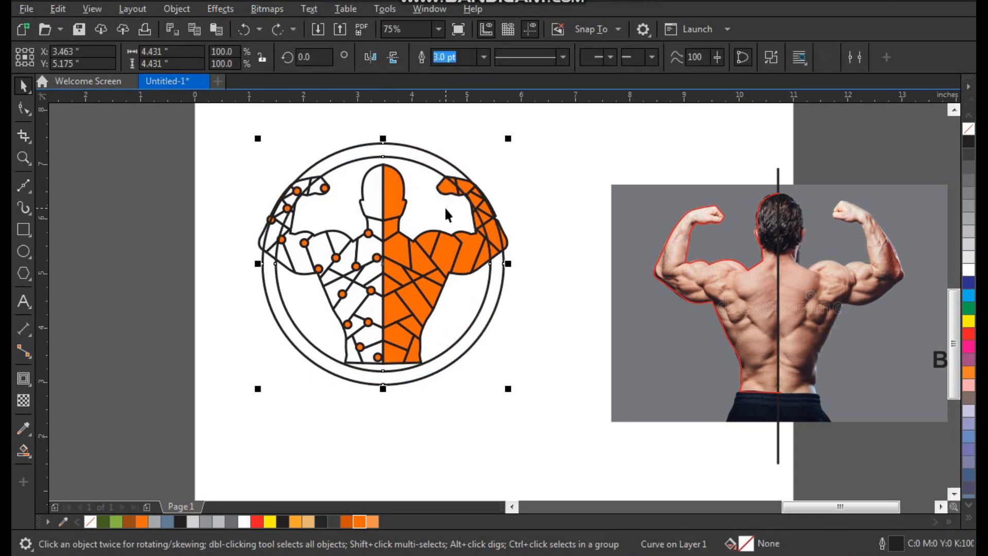
left_click(542, 153)
key("z")
left_click_drag(248, 130, 443, 280)
left_click_drag(538, 318, 549, 315)
key("ctrl+z")
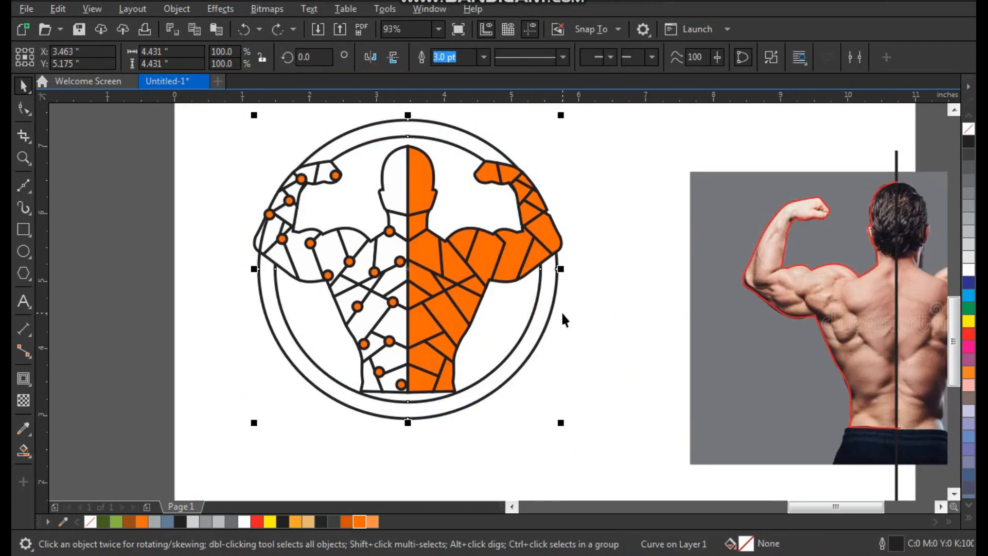
Delete the reference photo together with its red tracing and vertical centre line.
scroll(447, 274, "down", 2)
left_click(532, 192)
left_click_drag(532, 193, 806, 409)
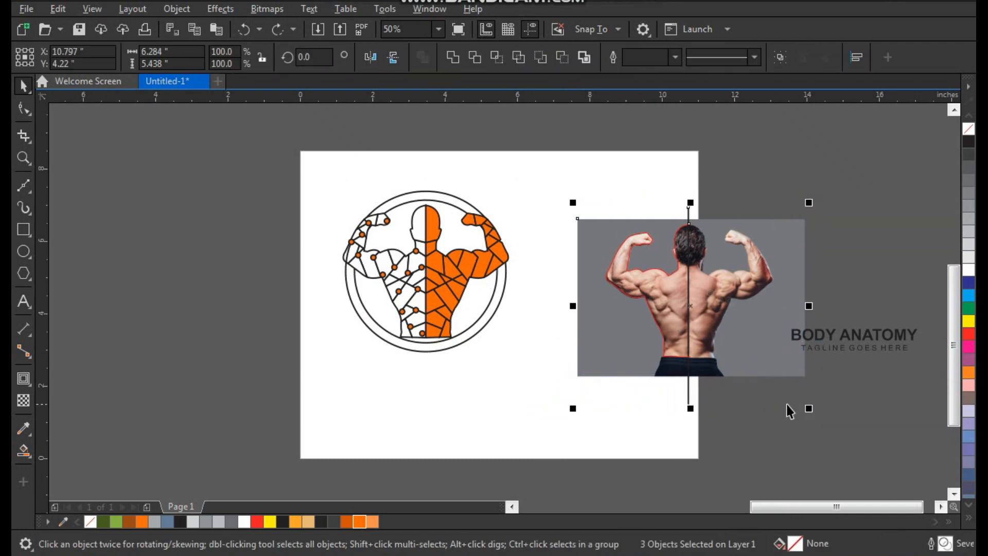
key("Delete")
Group the figure, its orange circles and the ring, and move the group to the middle of the page.
left_click_drag(548, 171, 326, 369)
key("ctrl+g")
left_click_drag(435, 290, 513, 288)
Try the grouped emblem at about 2.26 in wide, undo that, and scale it down only slightly.
left_click_drag(592, 186, 578, 228)
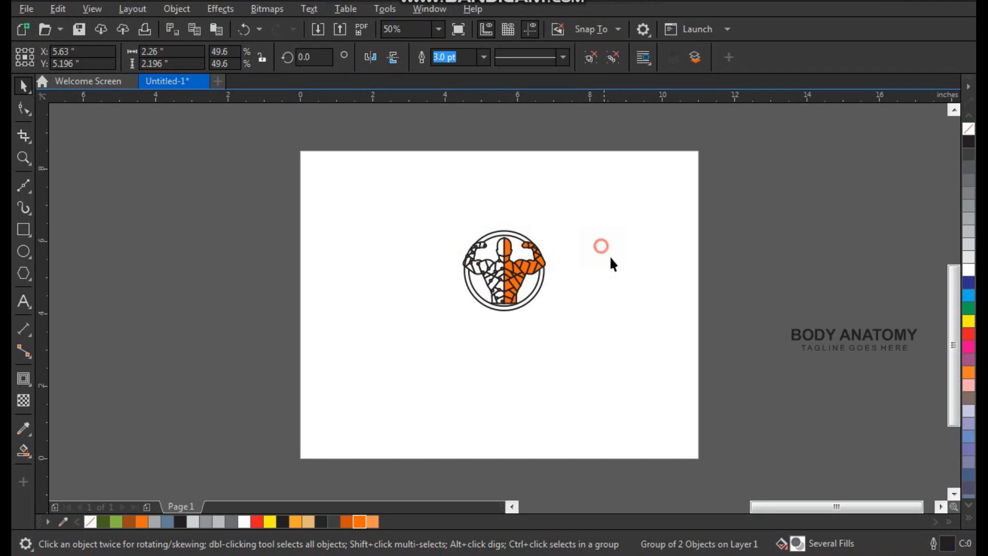
key("ctrl+z")
left_click_drag(593, 359, 578, 345)
Place the BODY ANATOMY title and tagline below the emblem at about 4.65 in wide, centred horizontally with it.
left_click_drag(679, 269, 947, 400)
left_click_drag(879, 337, 573, 381)
left_click(499, 298, "shift")
key("c")
left_click(626, 359)
left_click(544, 360)
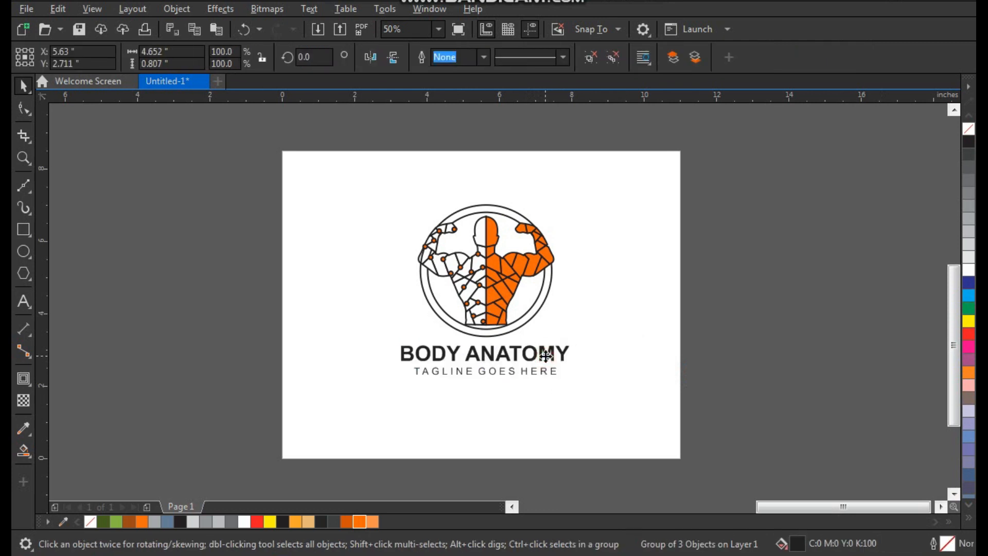
Inspect the finished emblem with its title and tagline up close.
key("z")
left_click_drag(647, 172, 362, 418)
left_click(609, 301)
scroll(438, 318, "down", 2)
key("F2")
left_click_drag(377, 234, 541, 385)
left_click(679, 274)
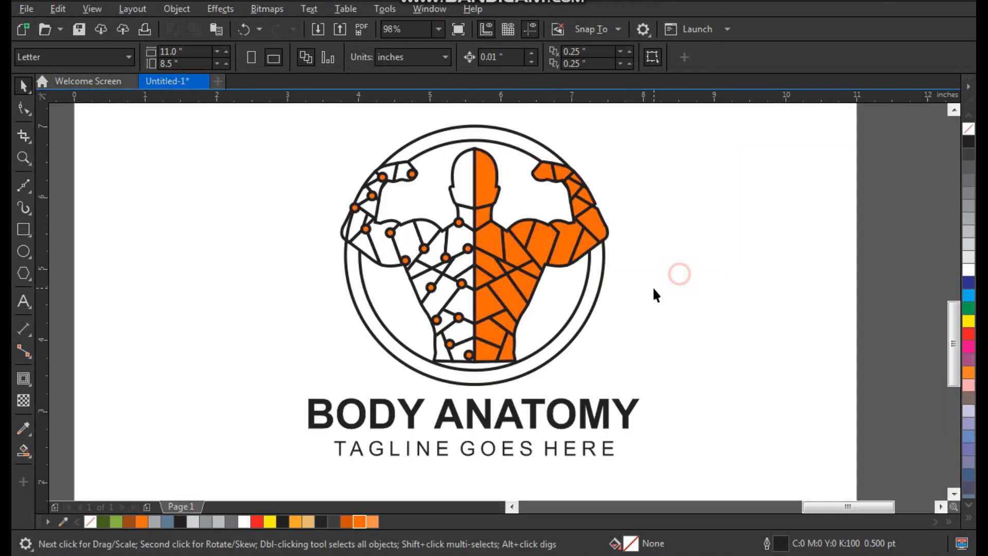